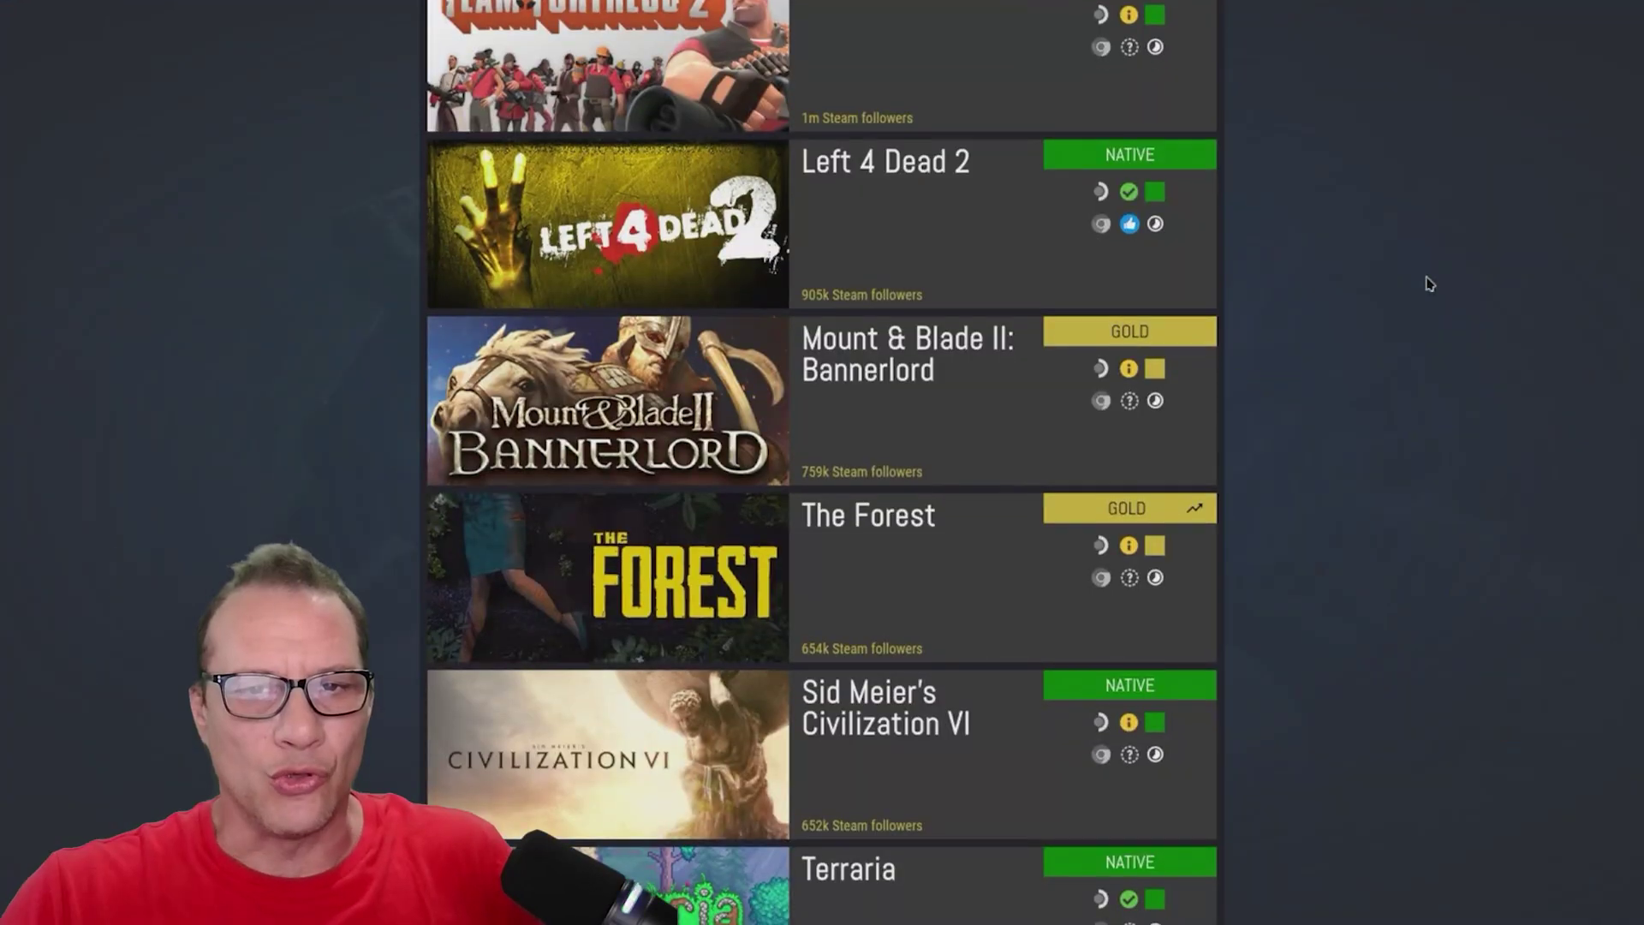
Go from Ubuntu Flavours to the Get Kubuntu page listing 24.10 and 24.04.1 LTS
{"action": "scroll", "coordinate": [1428, 282], "scroll_direction": "down", "scroll_amount": 6}
{"action": "scroll", "coordinate": [1428, 282], "scroll_direction": "down", "scroll_amount": 9}
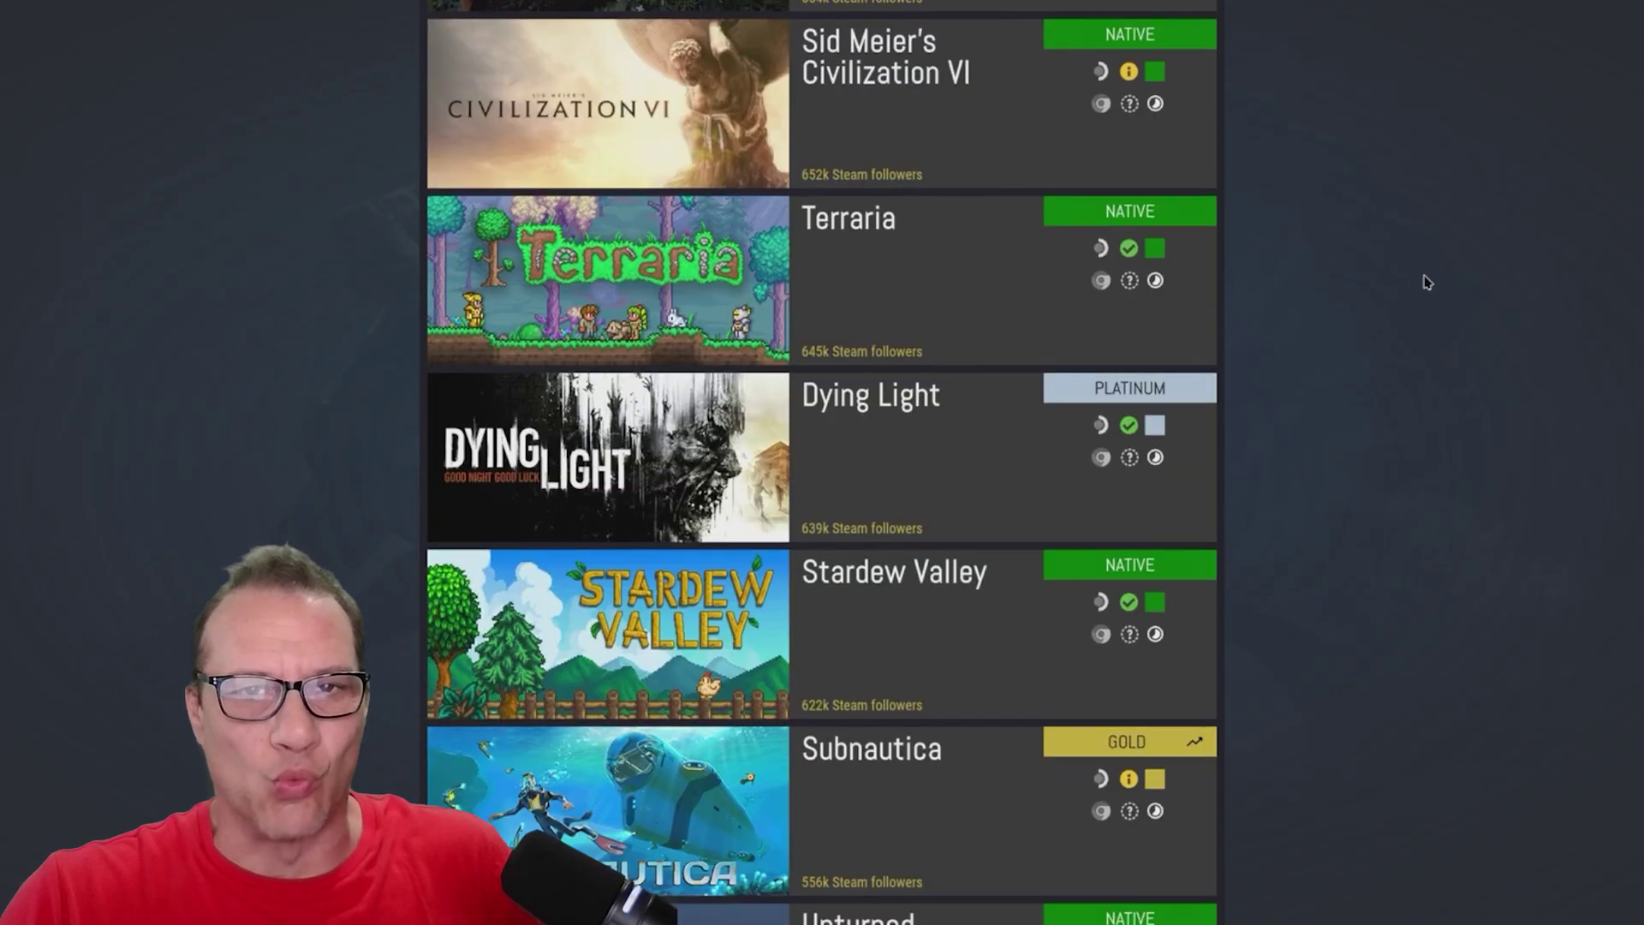
{"action": "scroll", "coordinate": [1427, 281], "scroll_direction": "down", "scroll_amount": 10}
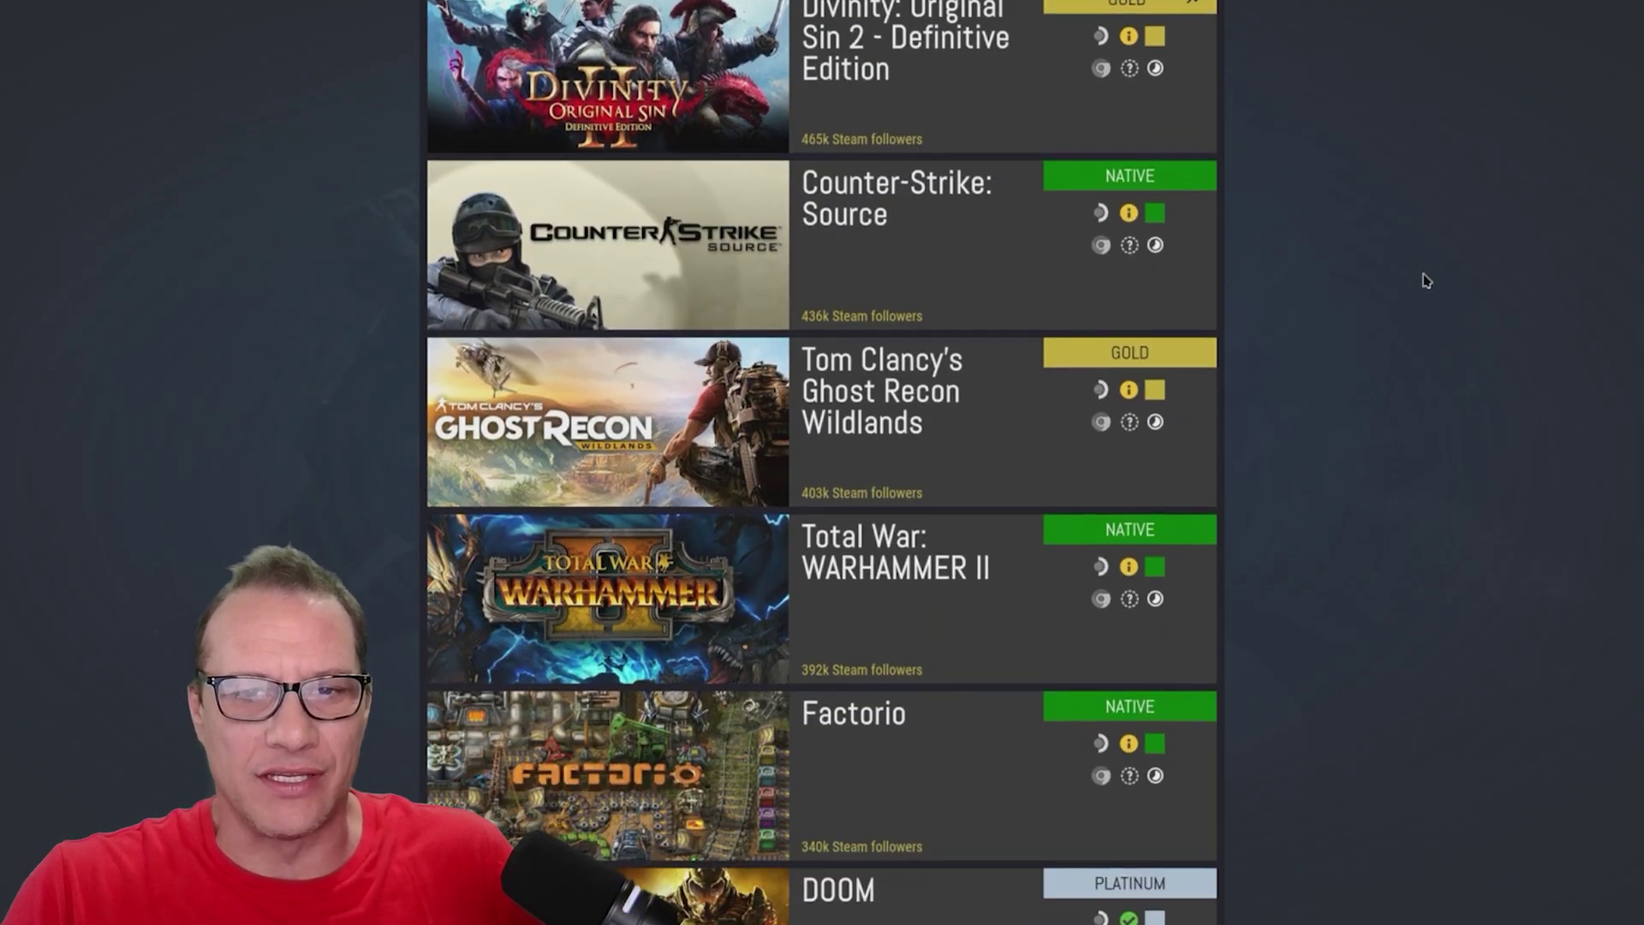
{"action": "scroll", "coordinate": [1426, 281], "scroll_direction": "down", "scroll_amount": 8}
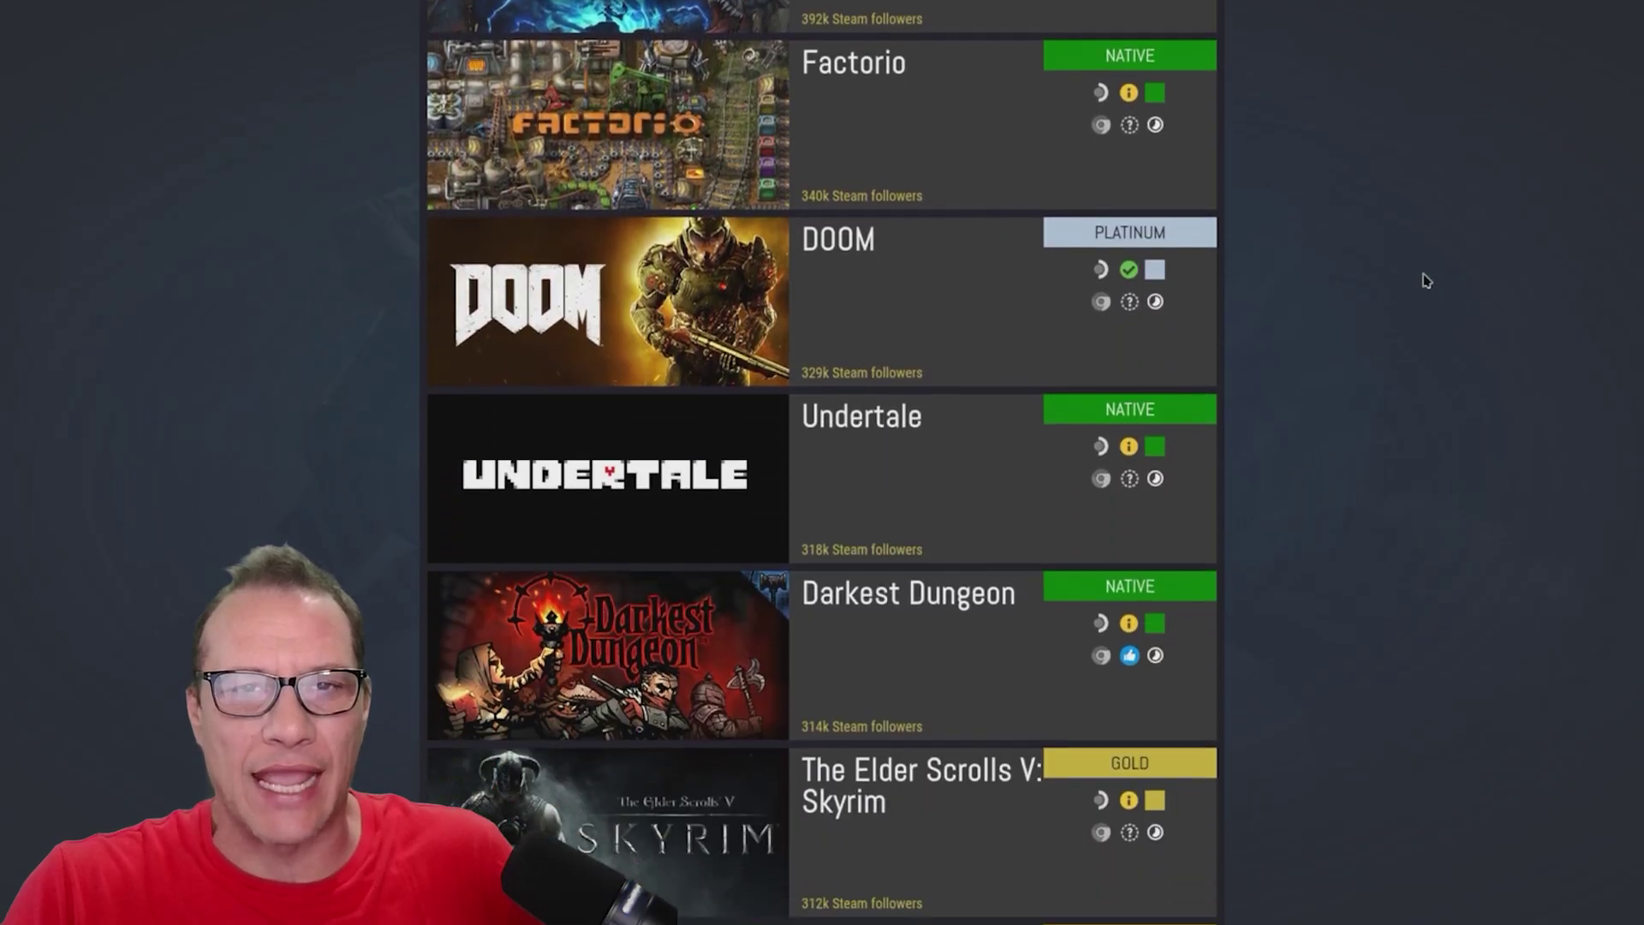
{"action": "scroll", "coordinate": [1427, 281], "scroll_direction": "down", "scroll_amount": 8}
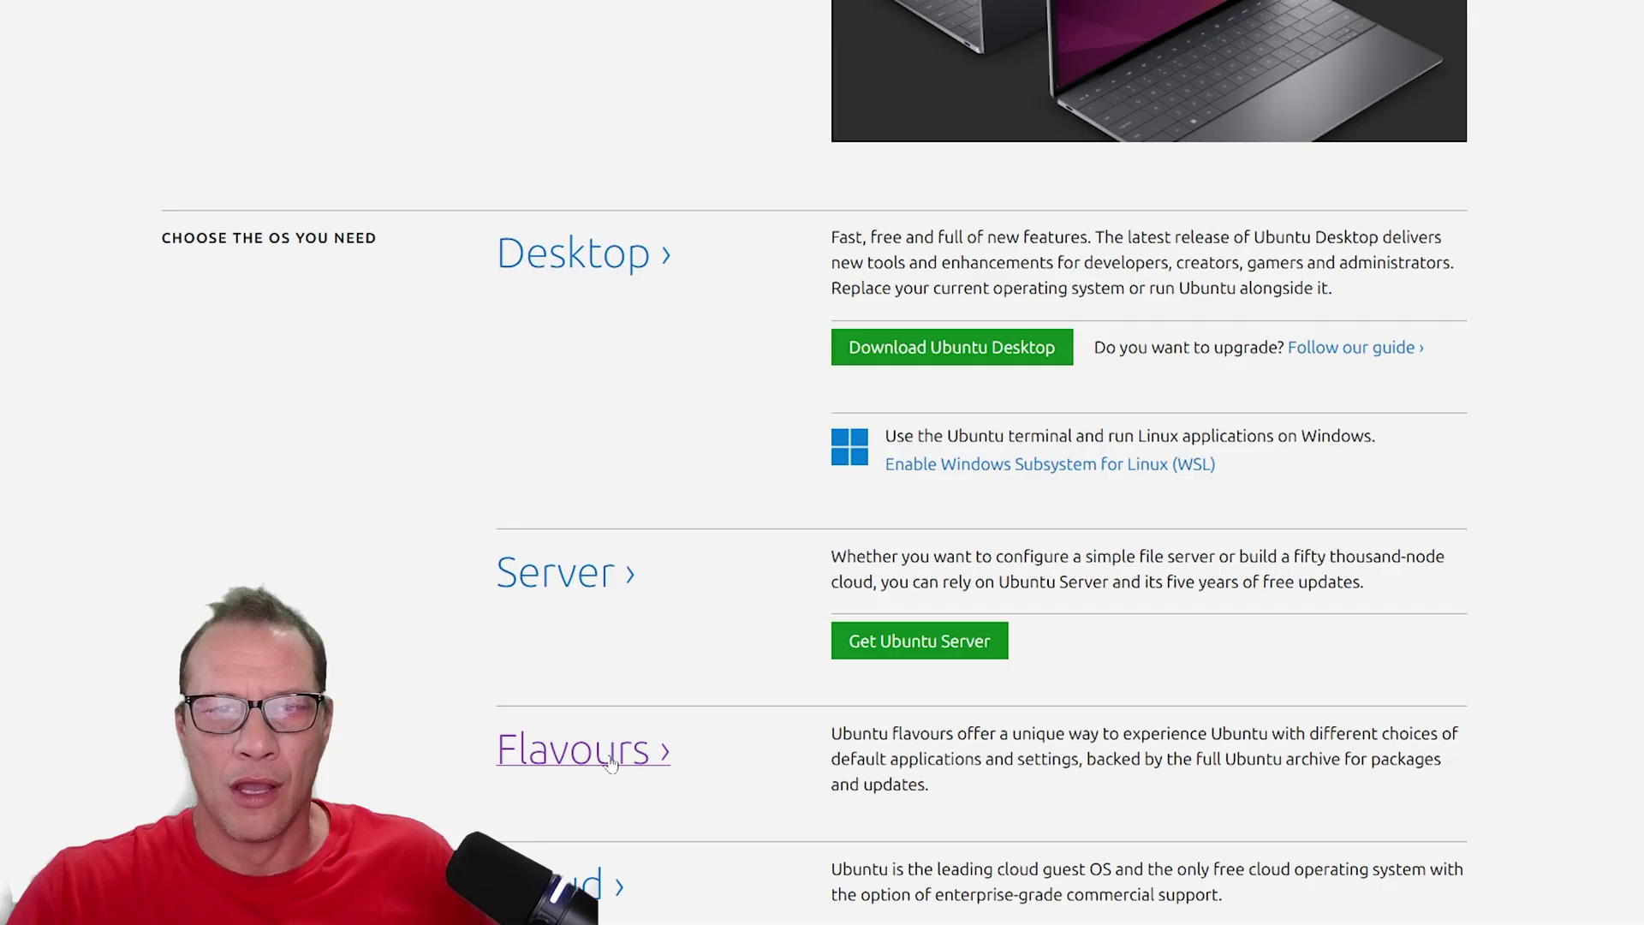
{"action": "left_click", "coordinate": [649, 754]}
{"action": "scroll", "coordinate": [716, 715], "scroll_direction": "down", "scroll_amount": 10}
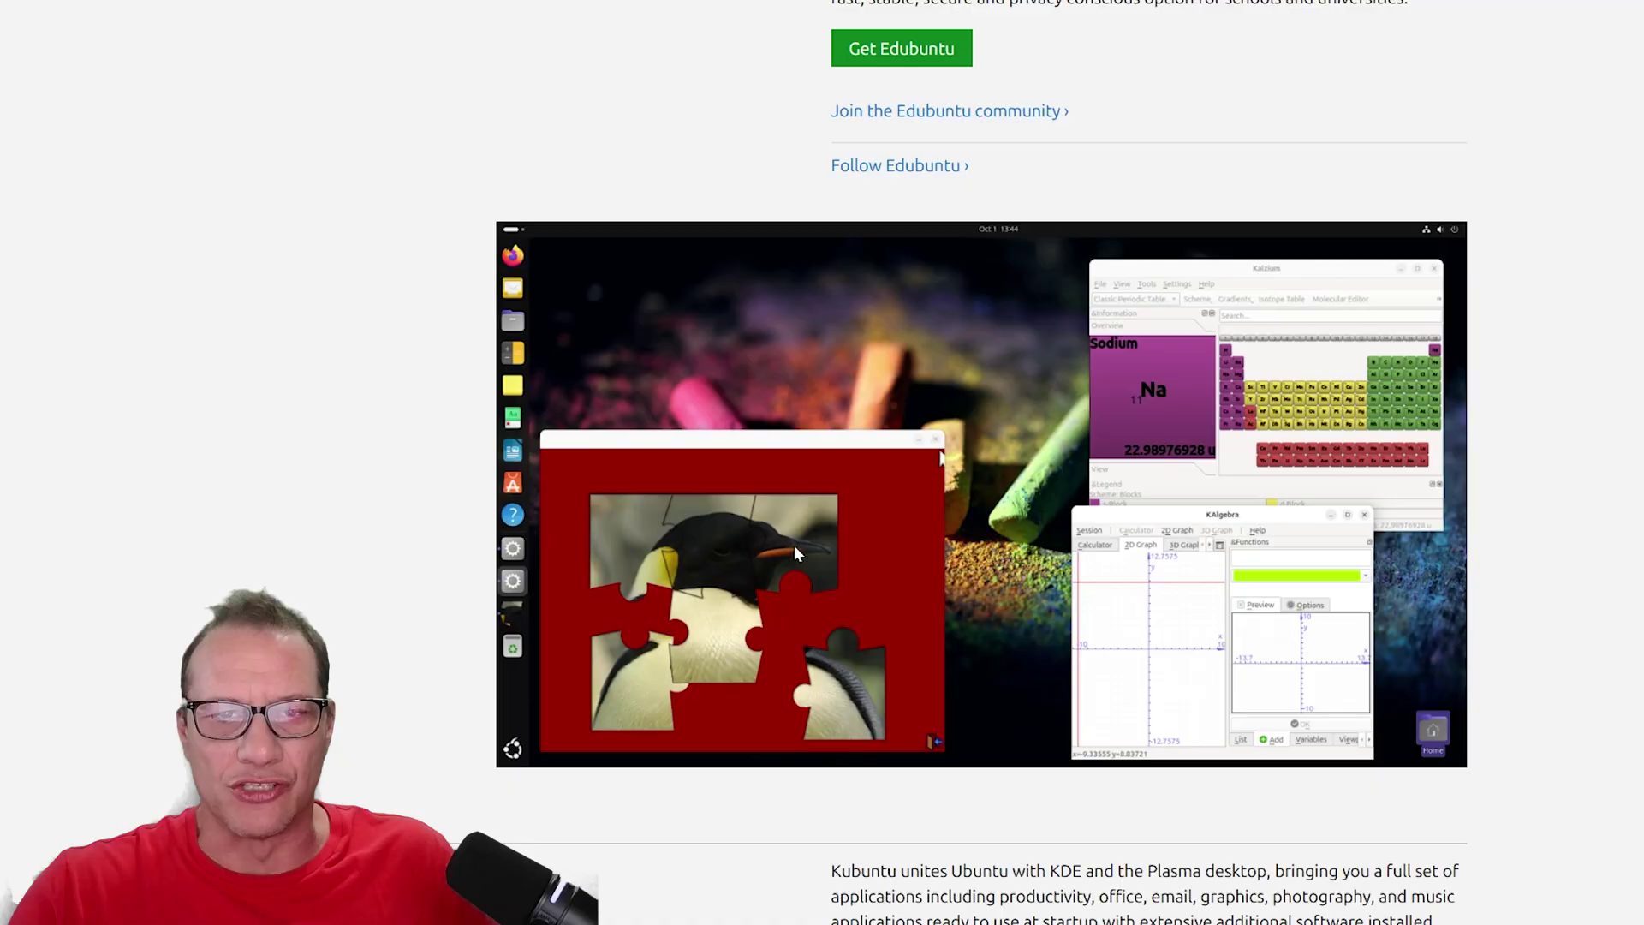
{"action": "scroll", "coordinate": [796, 552], "scroll_direction": "down", "scroll_amount": 4}
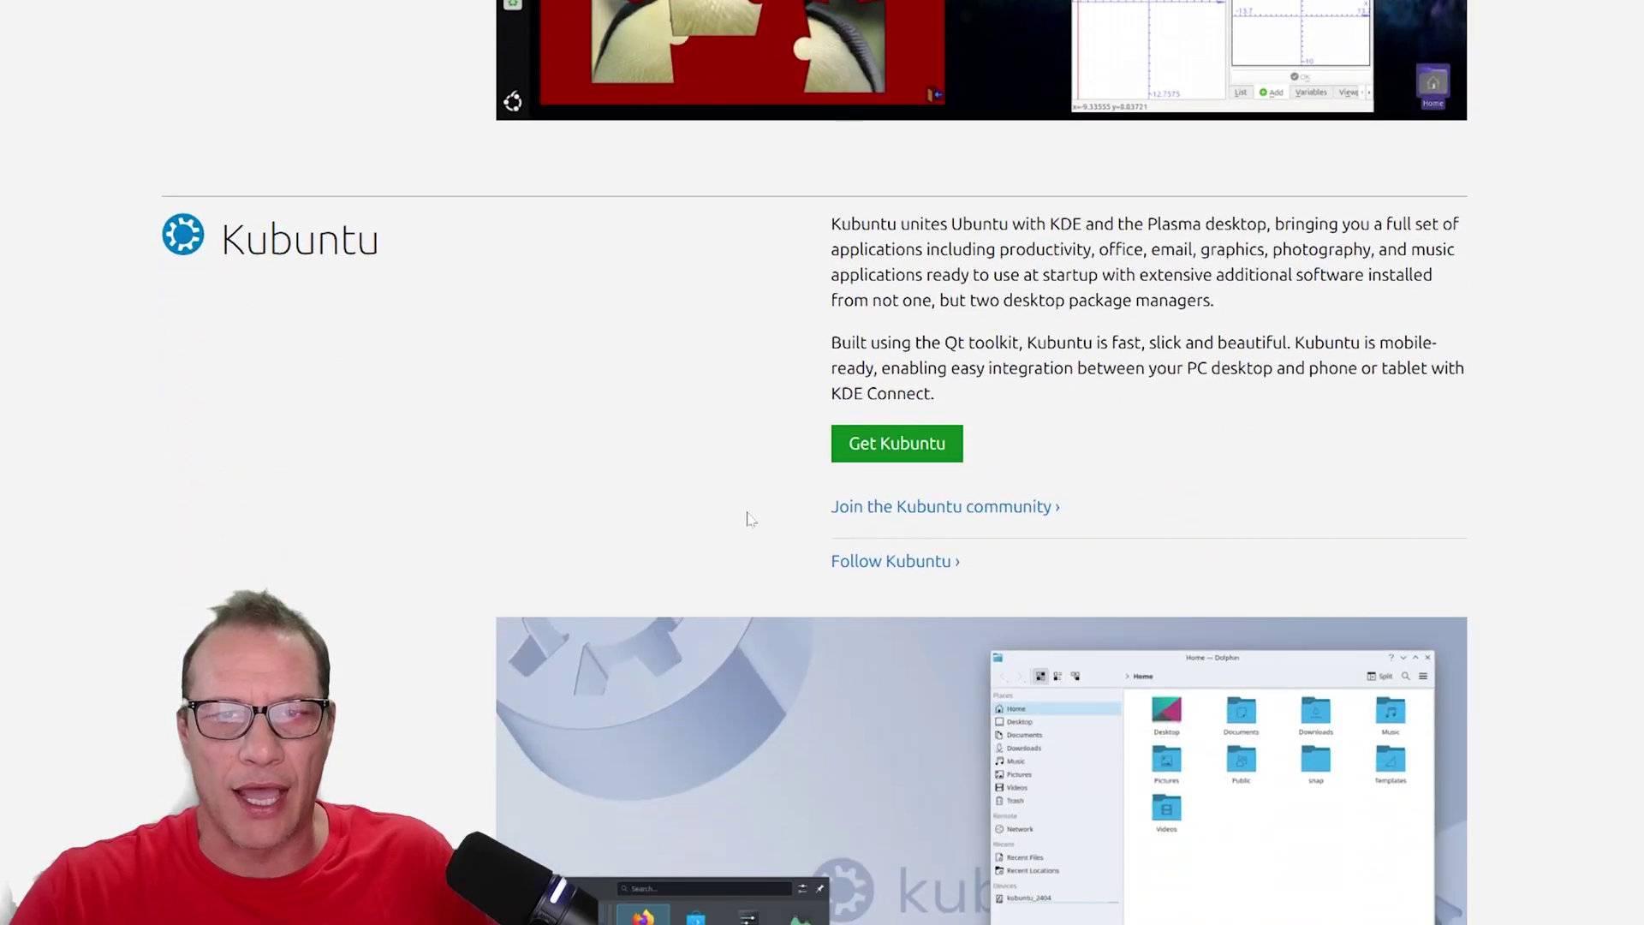
{"action": "left_click", "coordinate": [922, 452]}
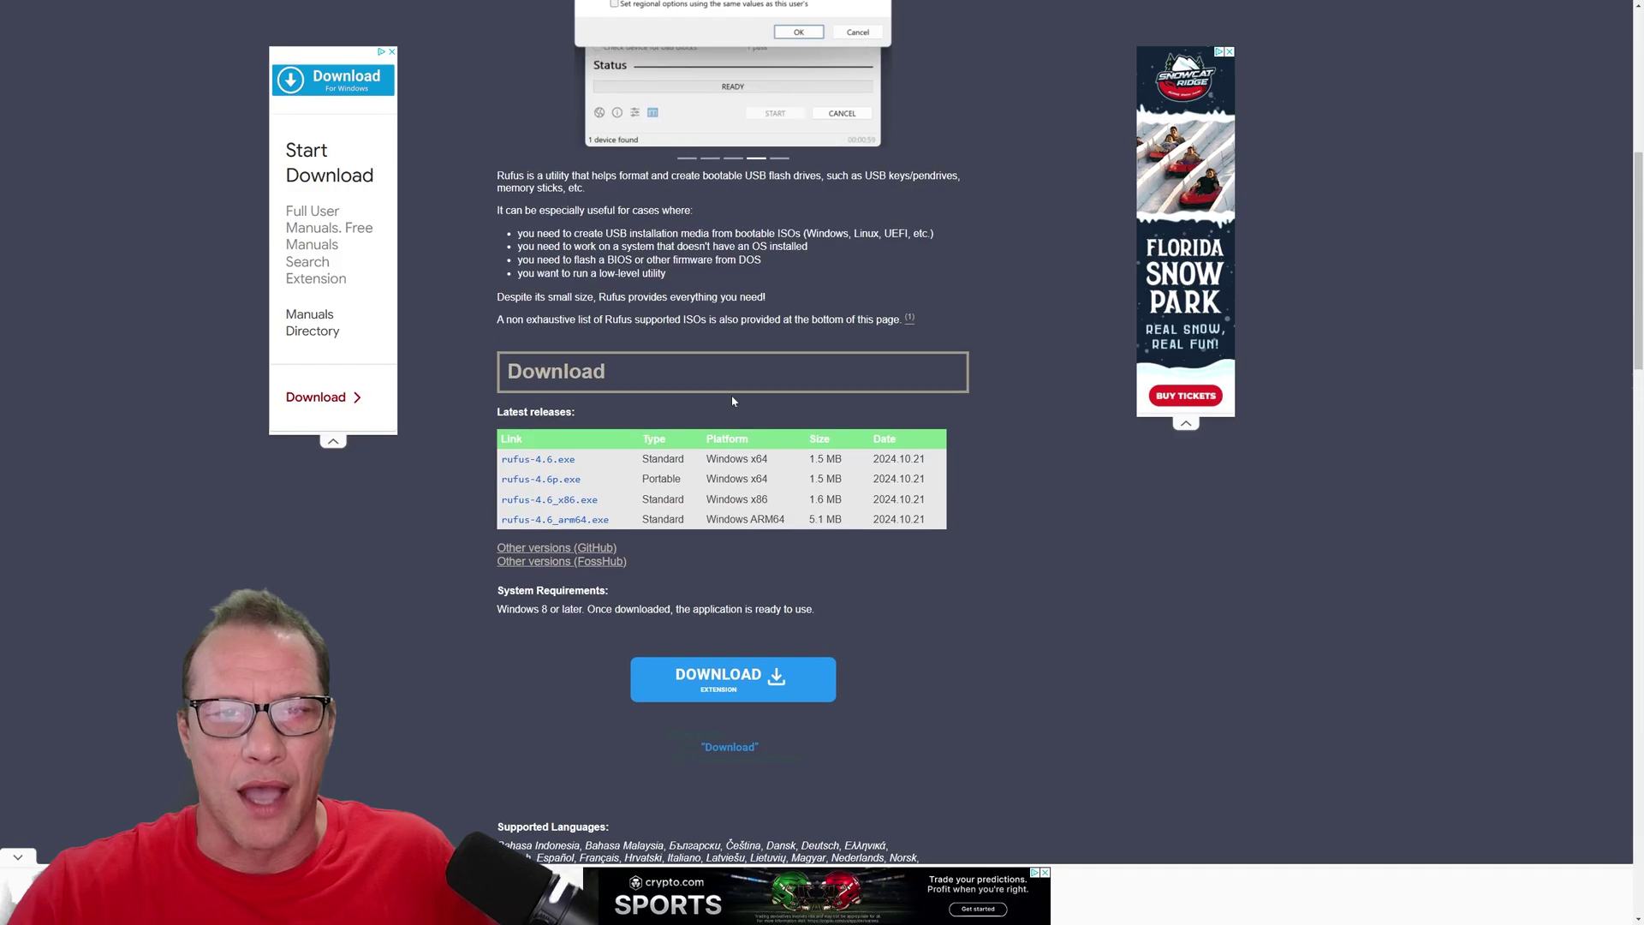
Load kubuntu-24.10-desktop-amd64.iso as the boot image in Rufus
{"action": "scroll", "coordinate": [728, 397], "scroll_direction": "up", "scroll_amount": 5}
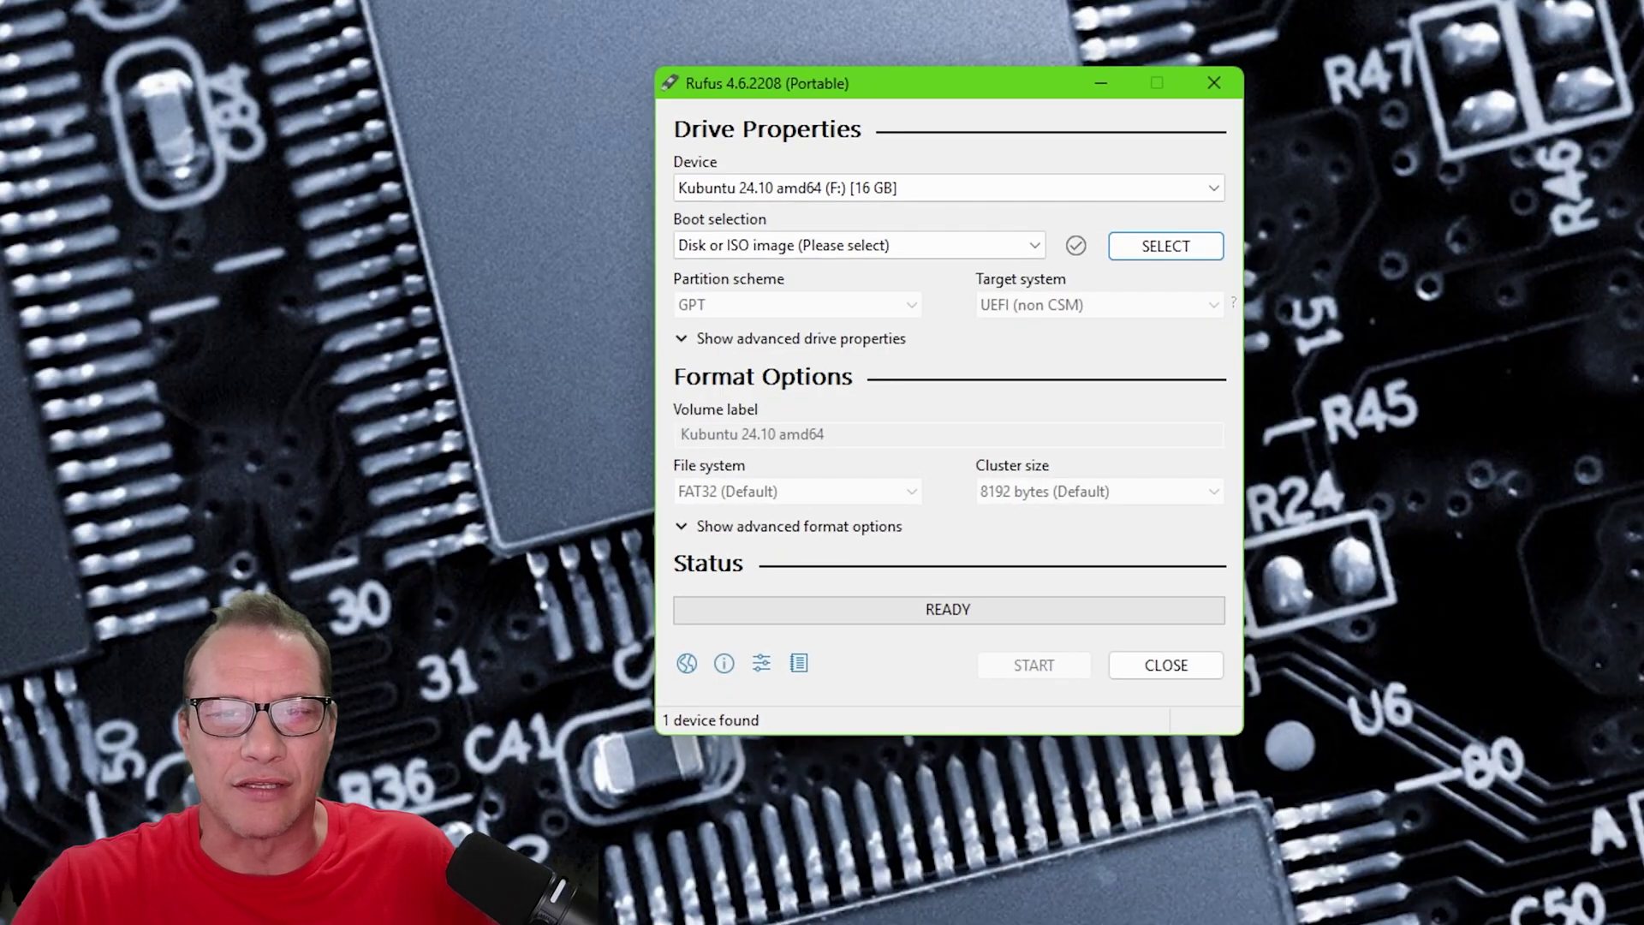
{"action": "left_click", "coordinate": [1177, 246]}
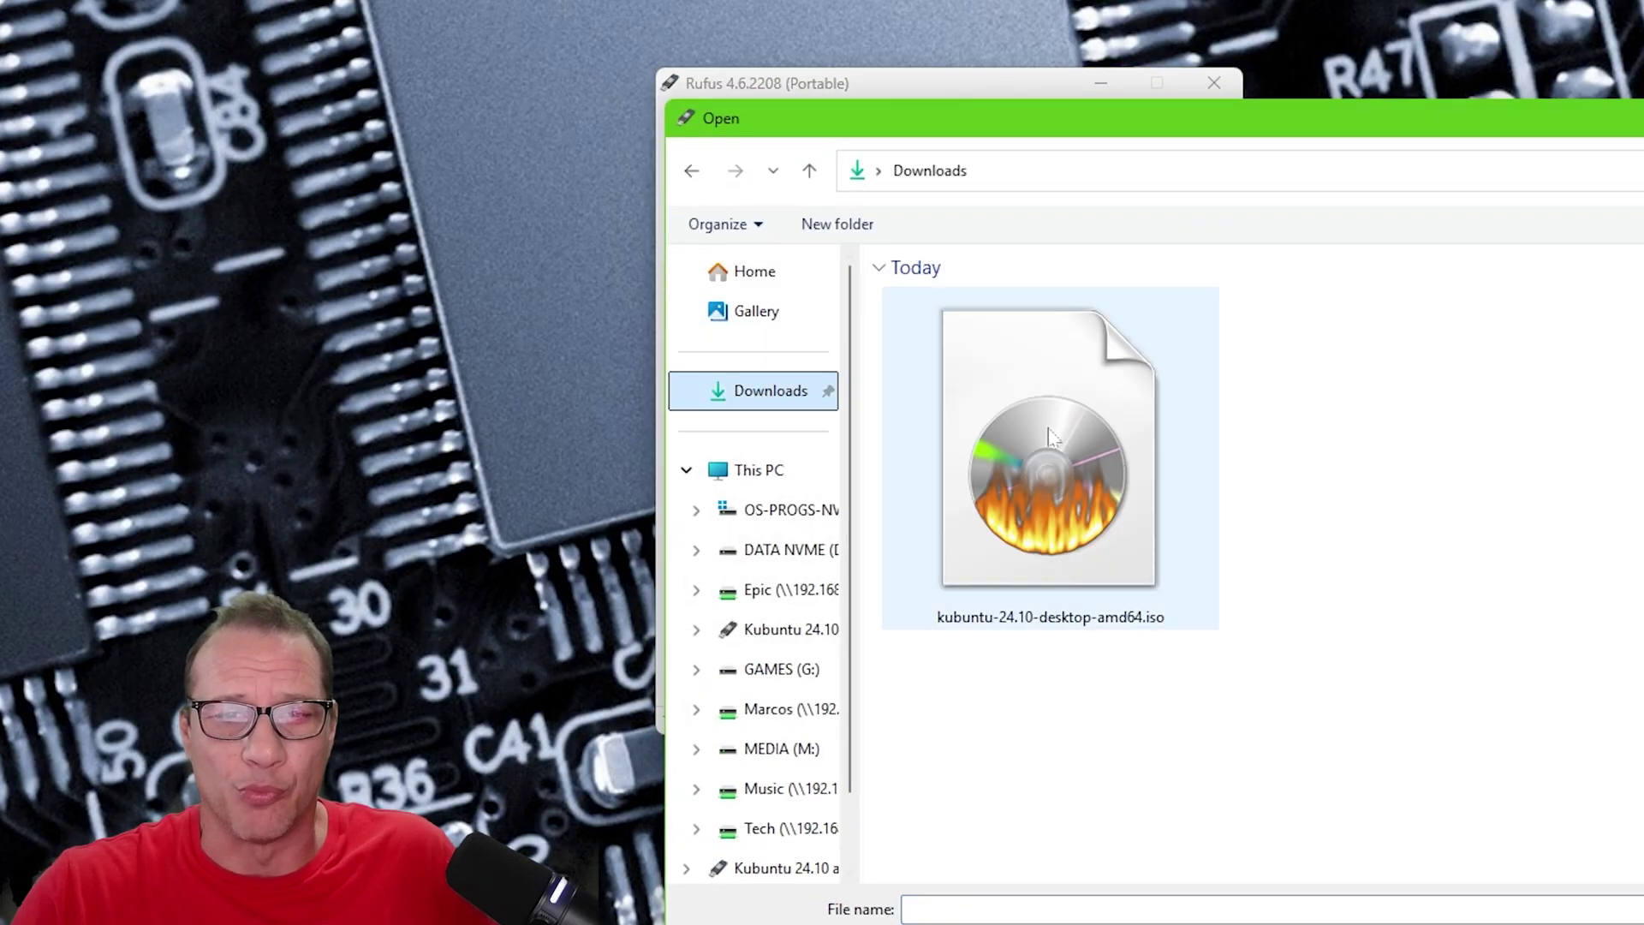
{"action": "double_click", "coordinate": [1051, 445]}
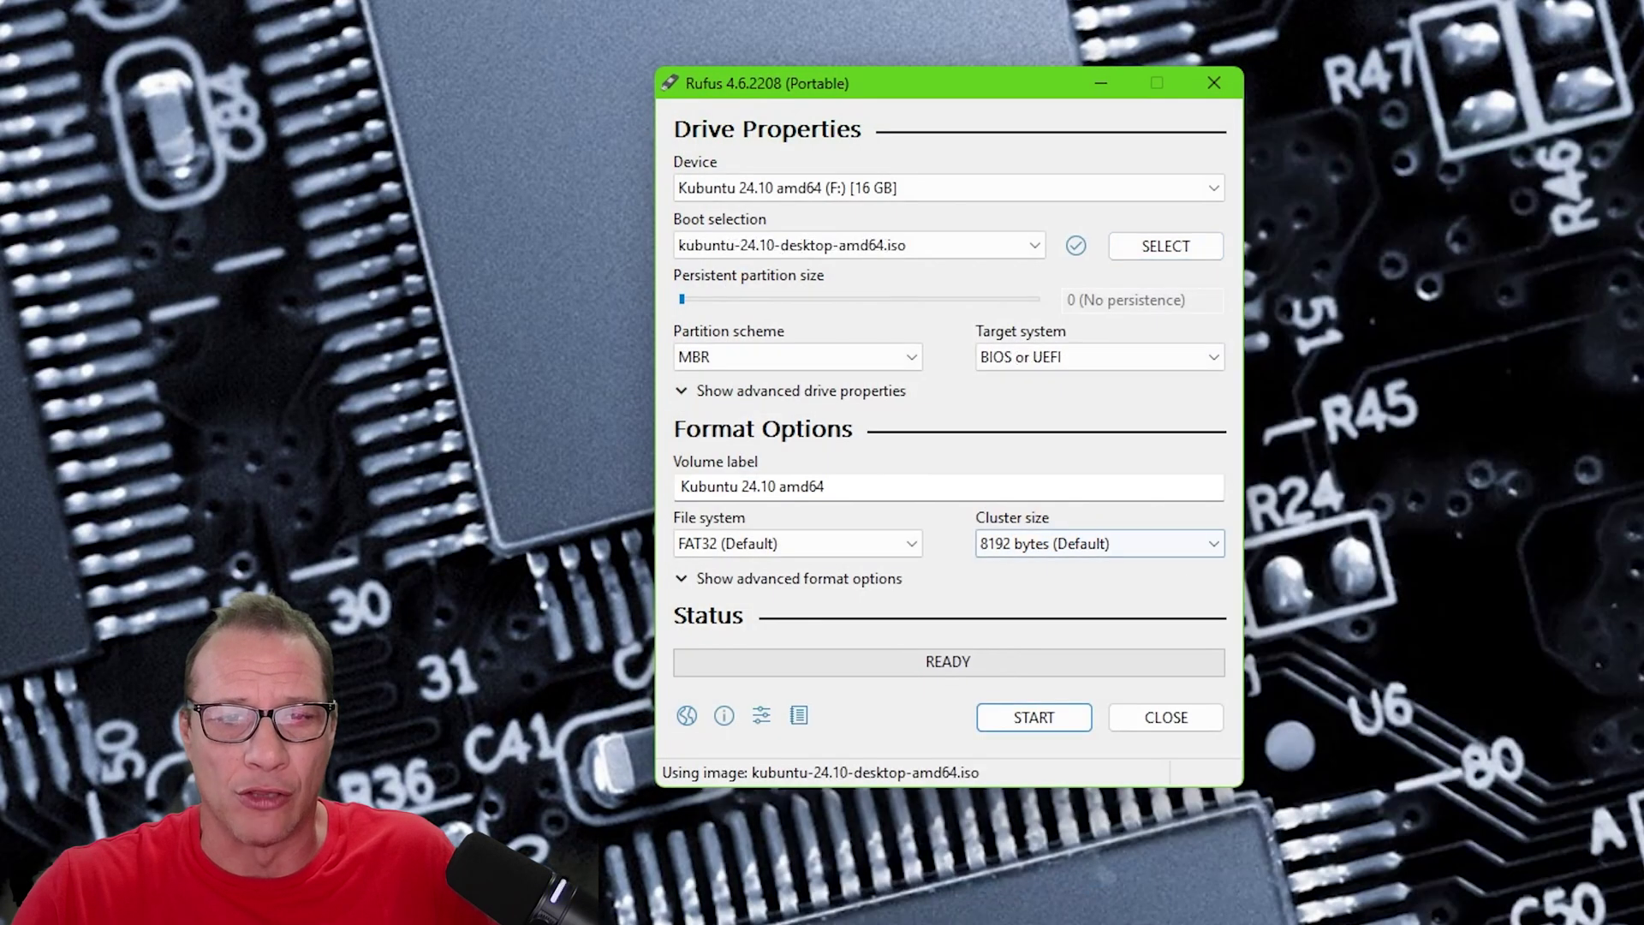
Set the partition scheme to GPT and start writing in ISO image mode, accepting data loss
{"action": "left_click", "coordinate": [797, 356]}
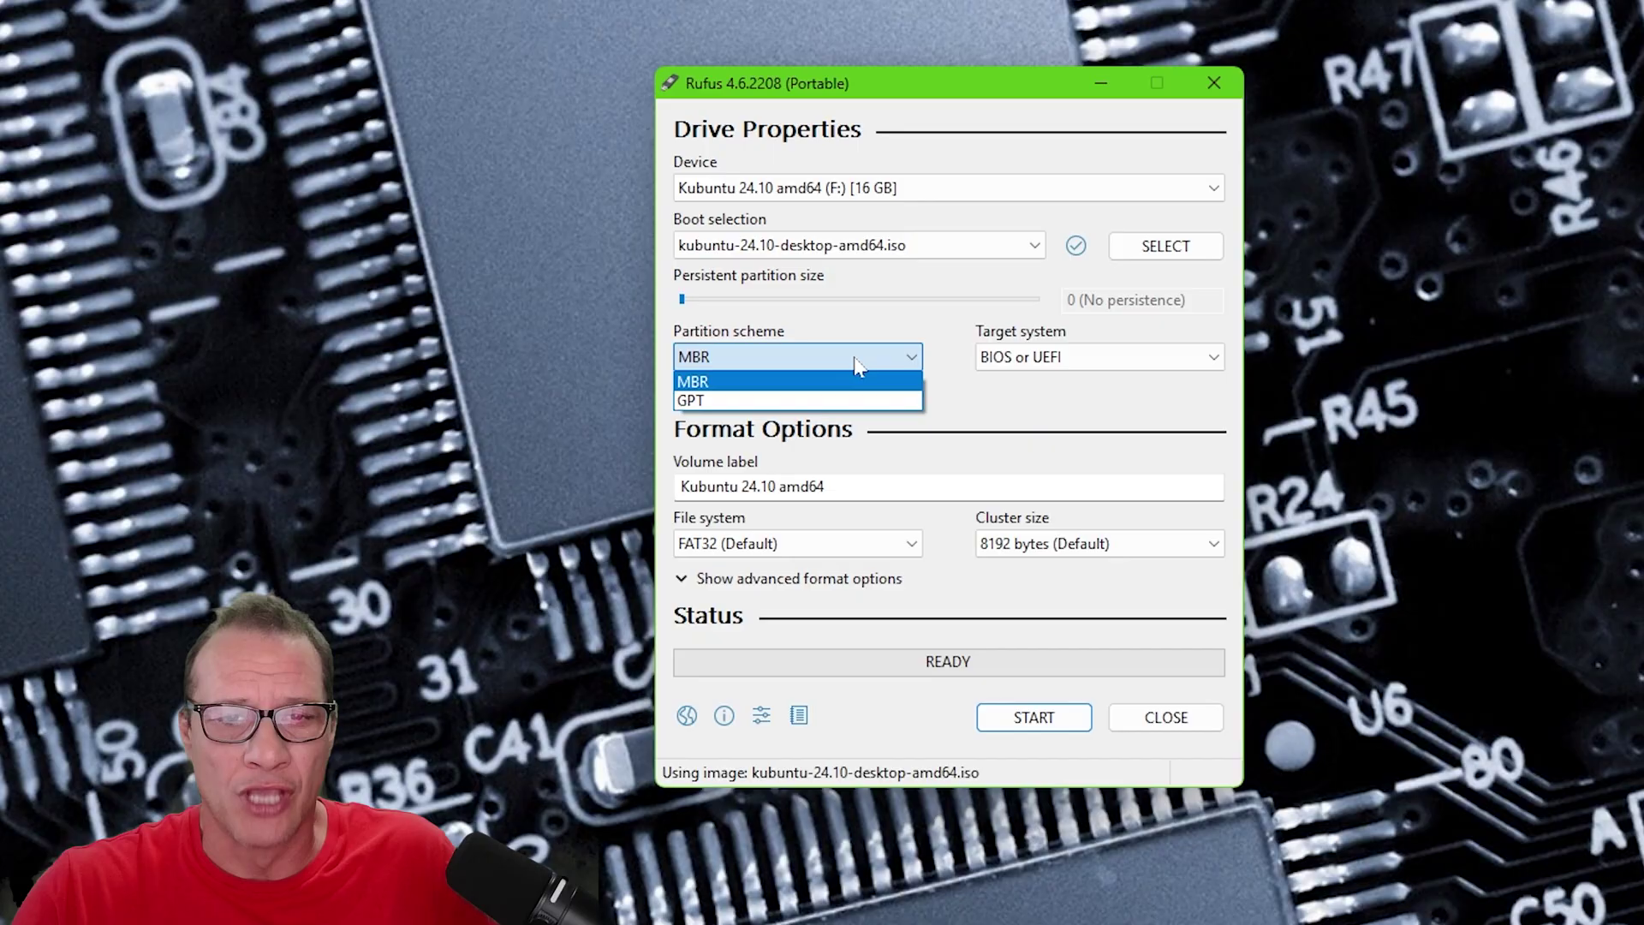
{"action": "left_click", "coordinate": [770, 397]}
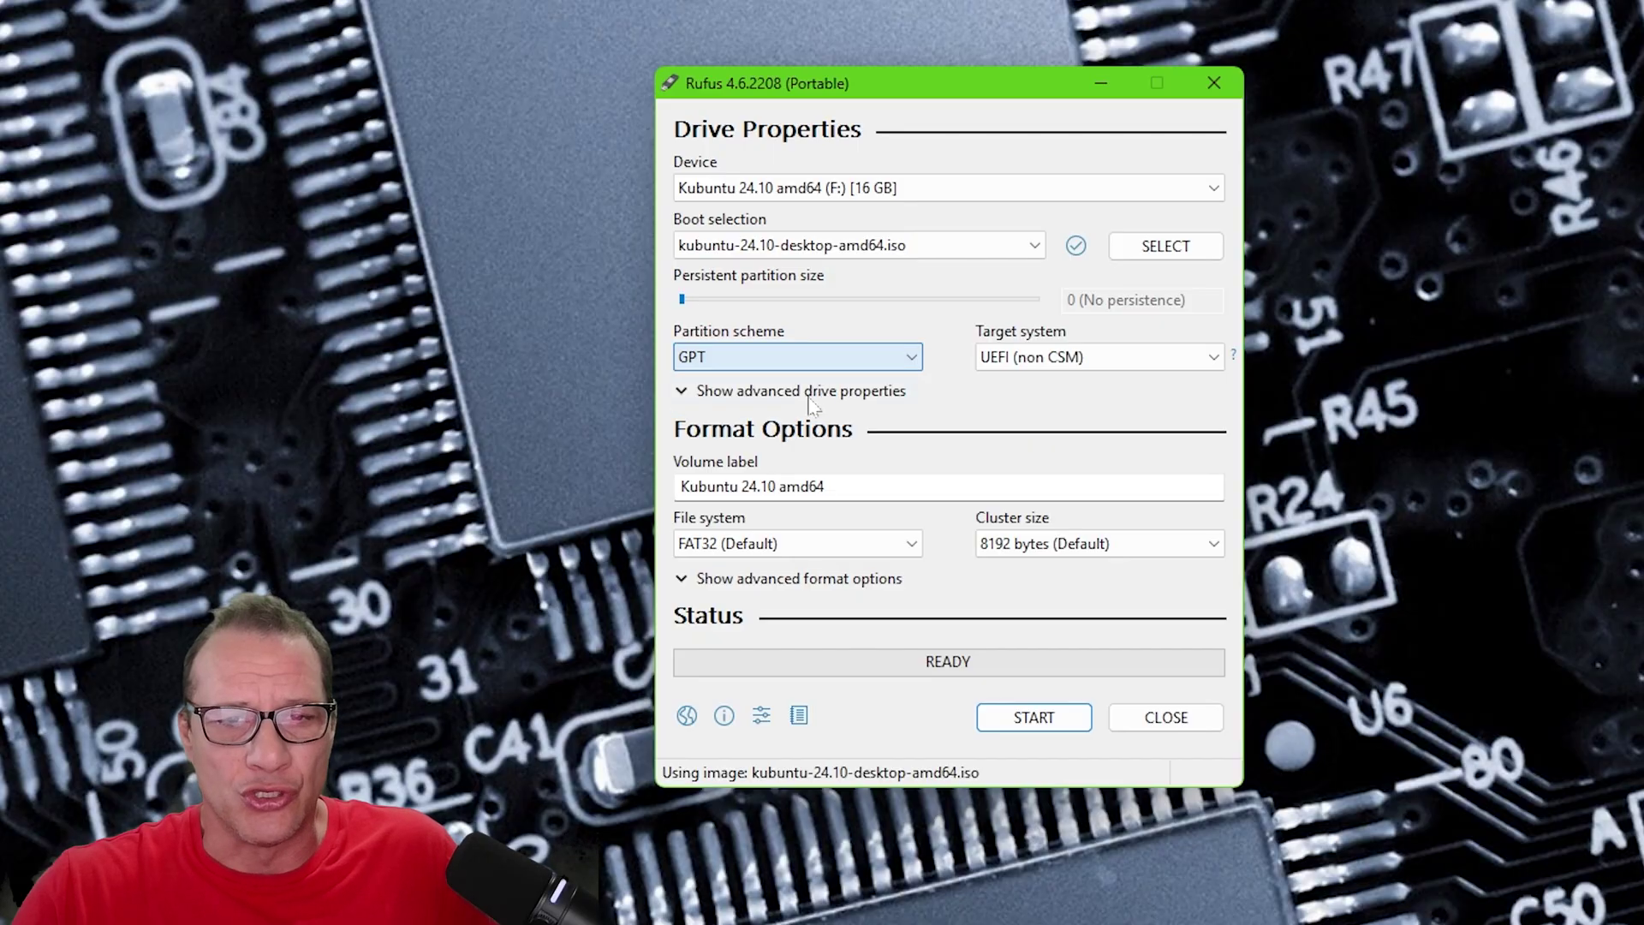
{"action": "left_click", "coordinate": [1042, 721]}
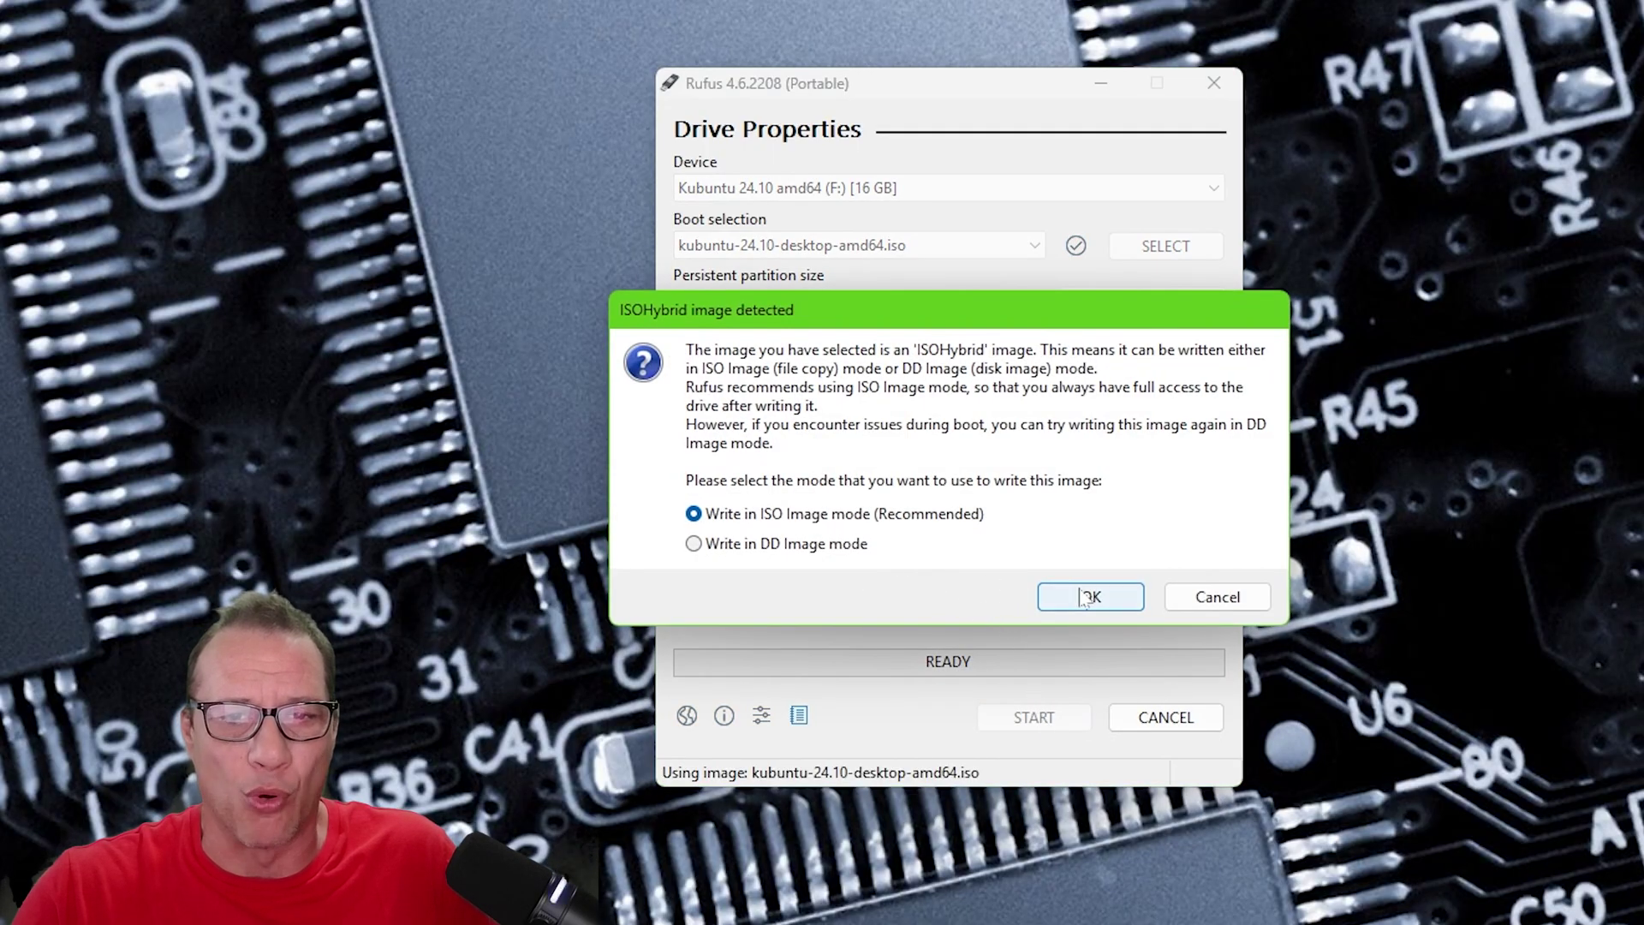
{"action": "left_click", "coordinate": [1086, 595]}
{"action": "left_click", "coordinate": [1209, 585]}
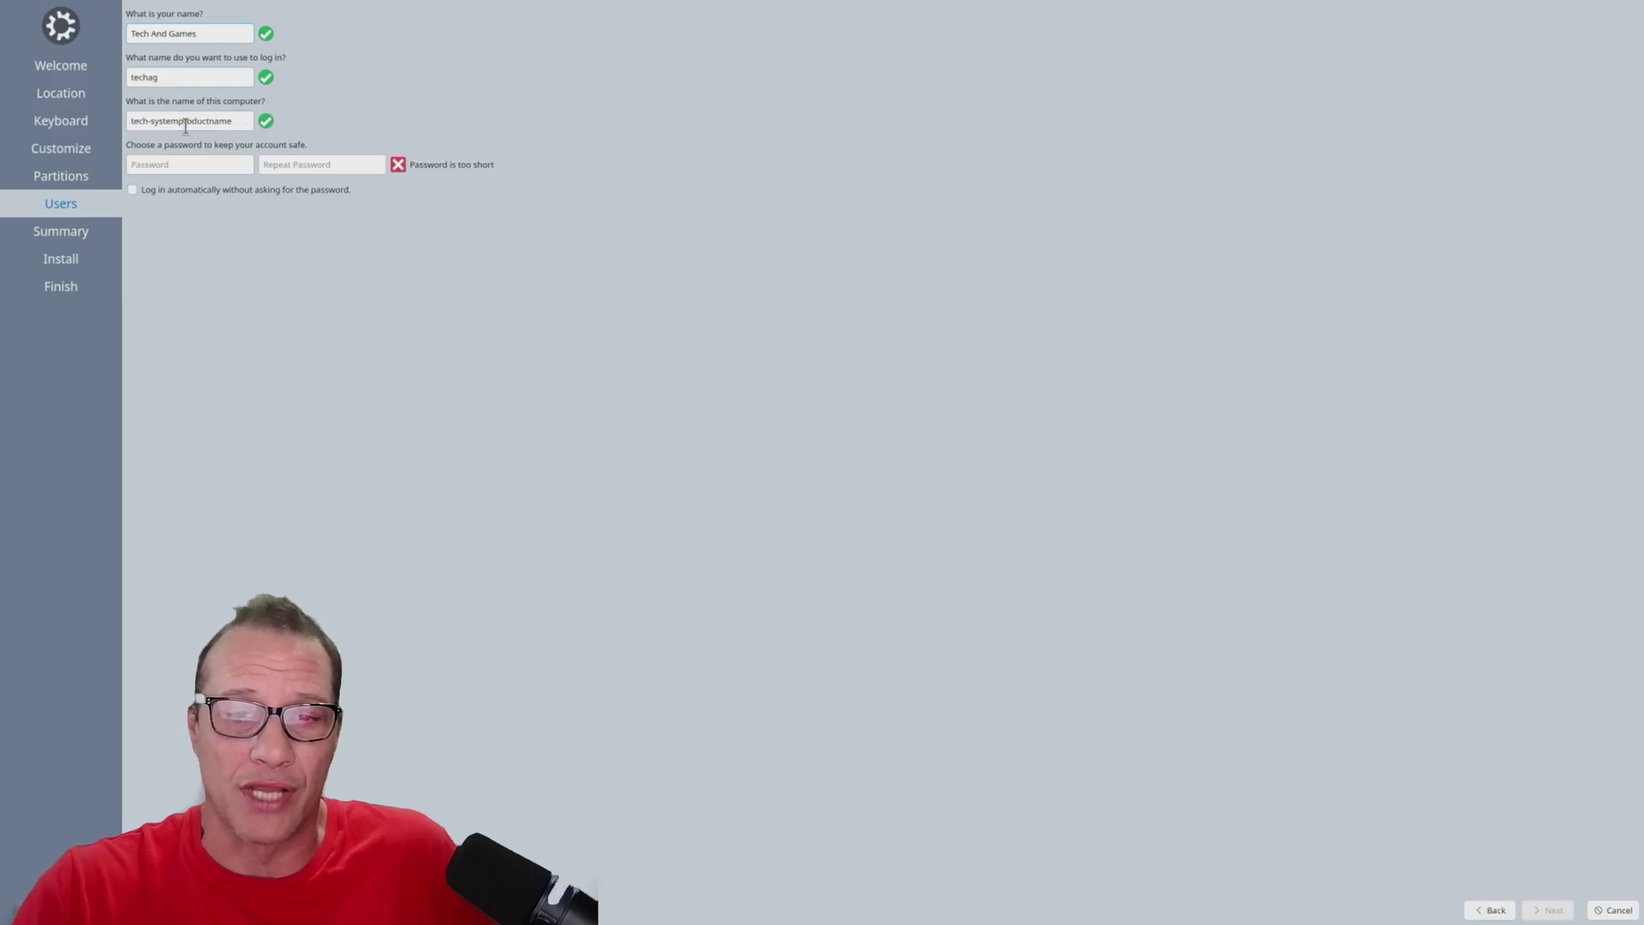
Enable automatic login and rename the computer to TESTBENCH
{"action": "left_click", "coordinate": [214, 191]}
{"action": "triple_click", "coordinate": [216, 120]}
{"action": "type", "text": "TESTBENCH"}
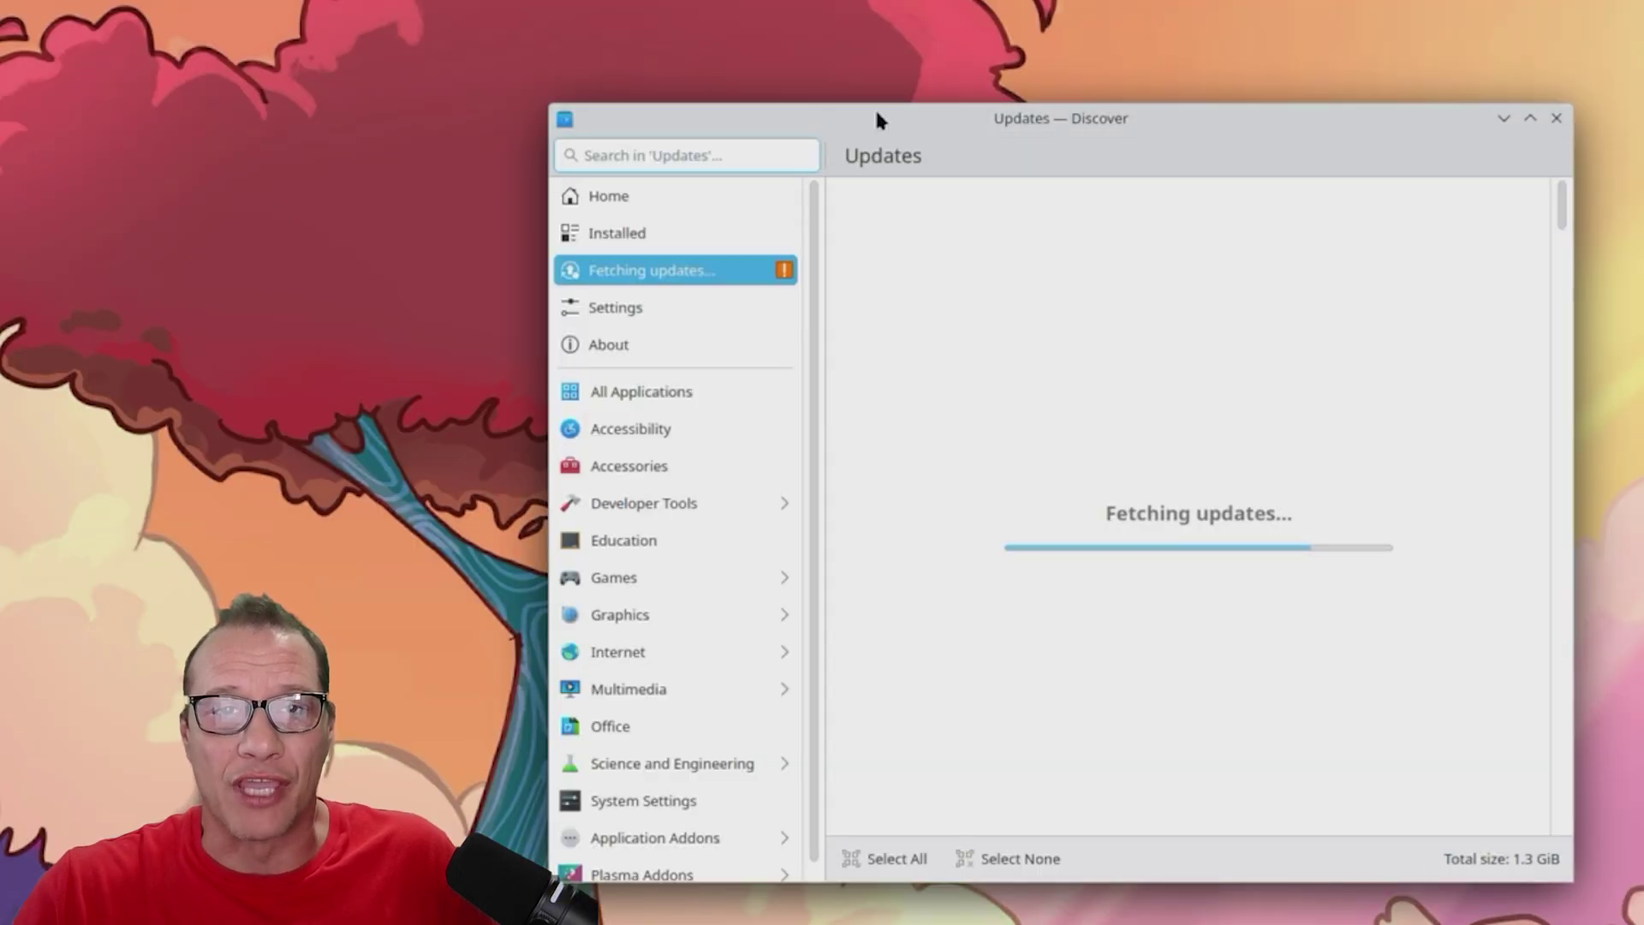
{"action": "left_click_drag", "start_coordinate": [876, 120], "coordinate": [718, 79]}
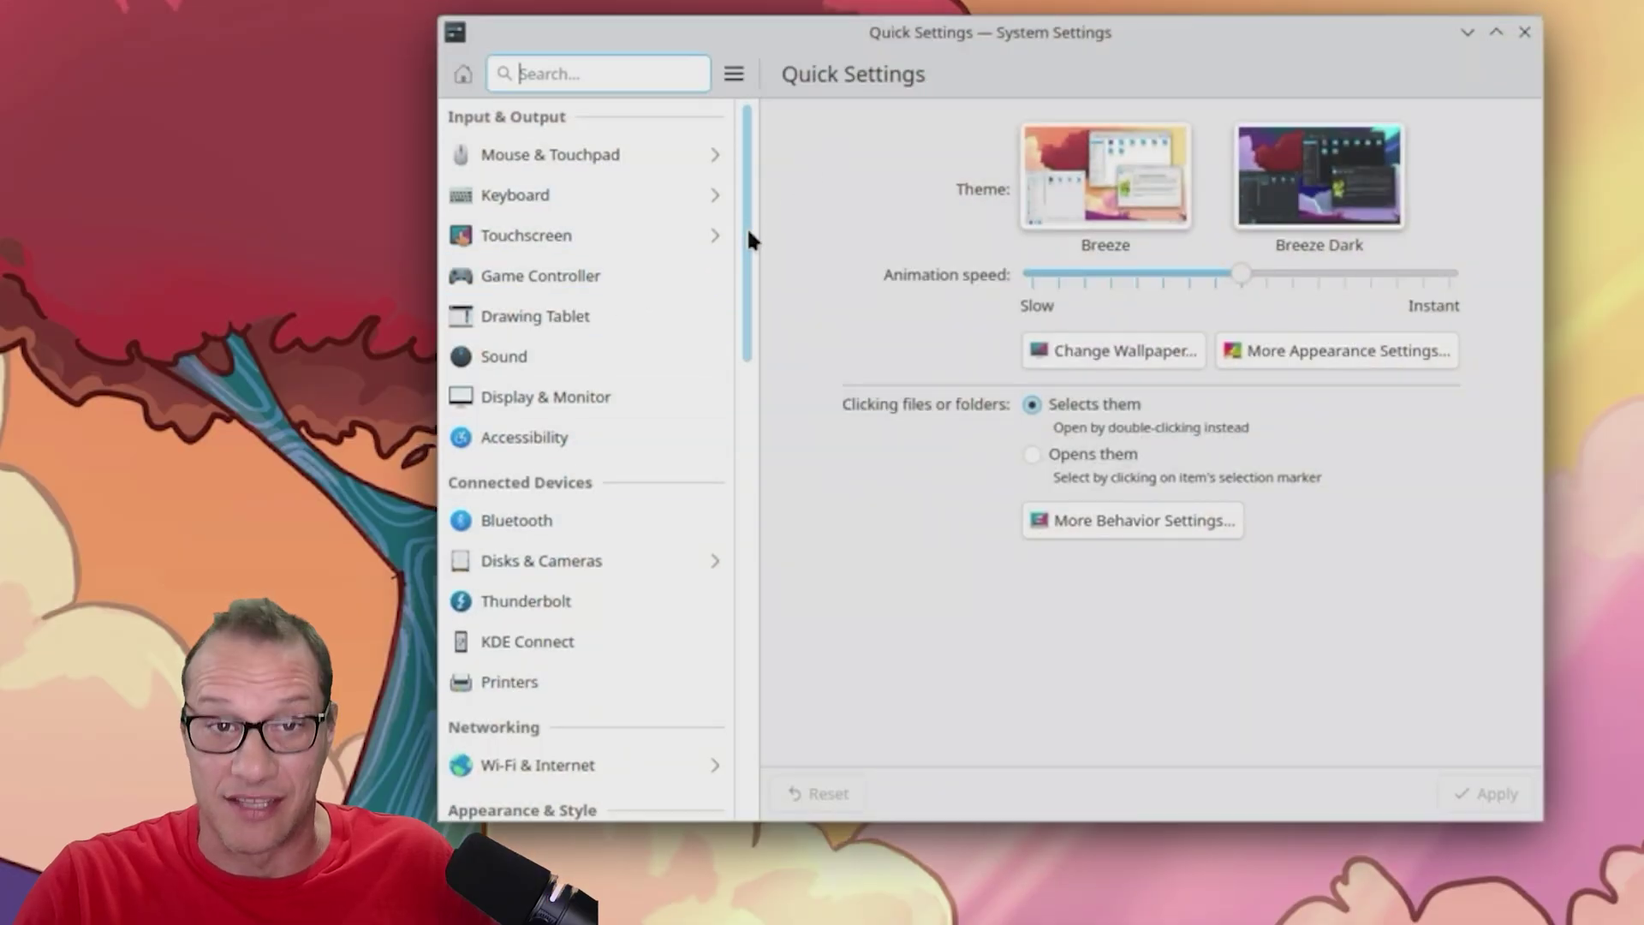
Apply the nvidia-driver-560-open driver in Driver Manager's Additional Drivers
{"action": "left_click_drag", "start_coordinate": [746, 226], "coordinate": [746, 686]}
{"action": "left_click", "coordinate": [593, 582]}
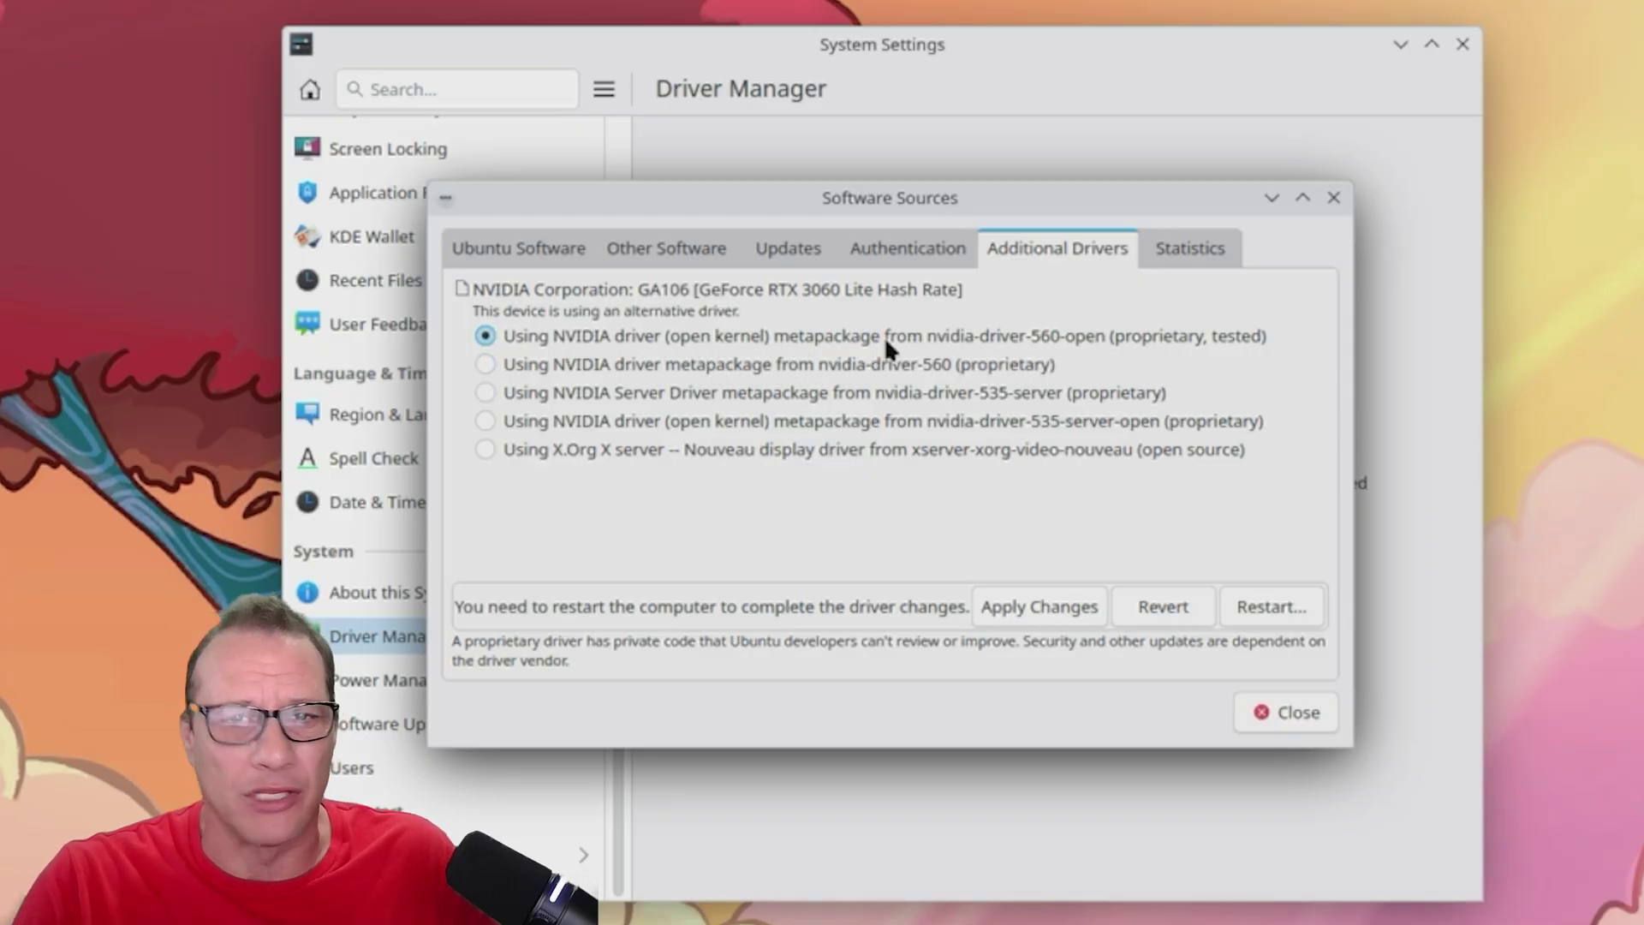
{"action": "left_click", "coordinate": [1039, 607]}
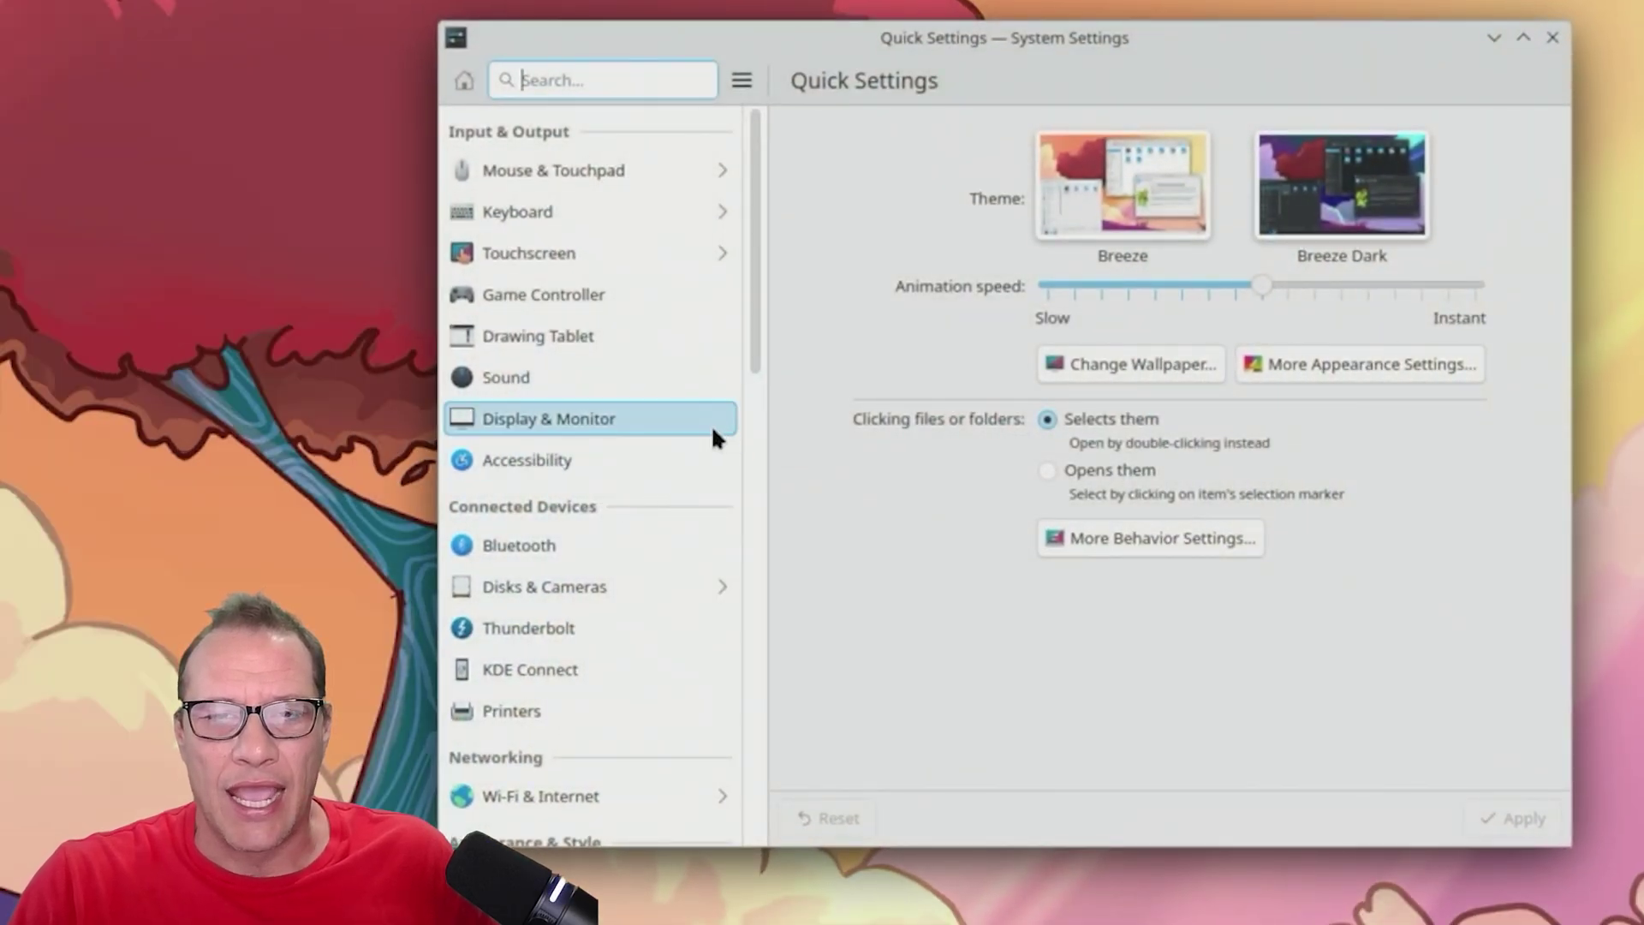
Raise the display refresh rate from 60 Hz to 144 Hz in Display & Monitor and apply it
{"action": "left_click", "coordinate": [586, 436]}
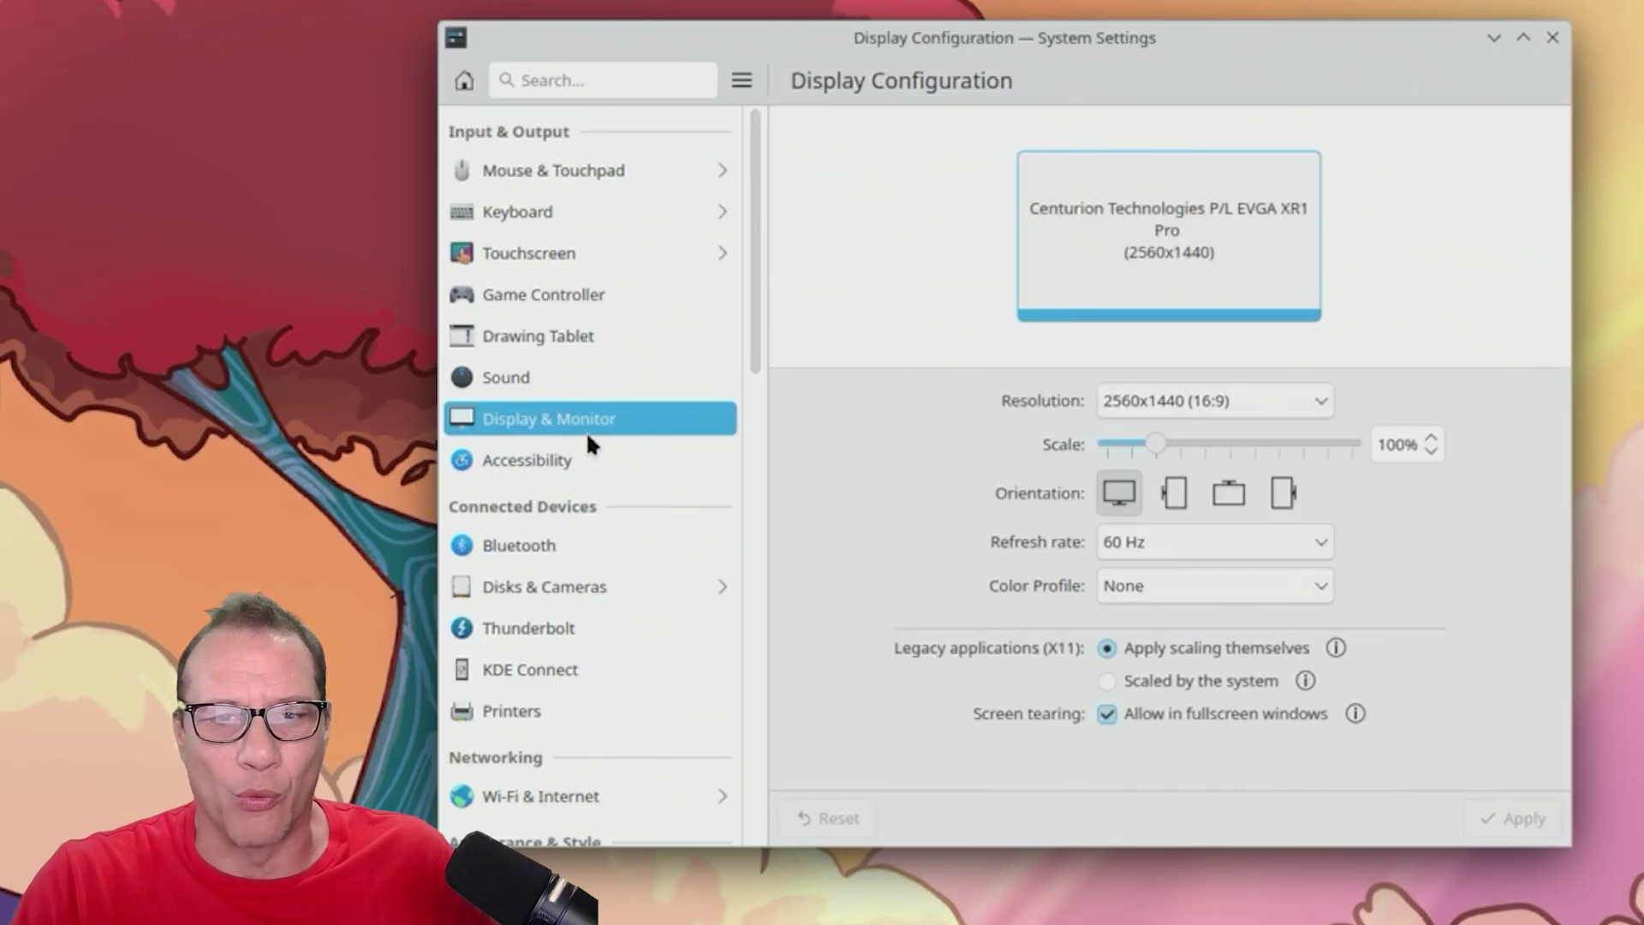
{"action": "left_click", "coordinate": [1164, 540]}
{"action": "left_click", "coordinate": [1170, 573]}
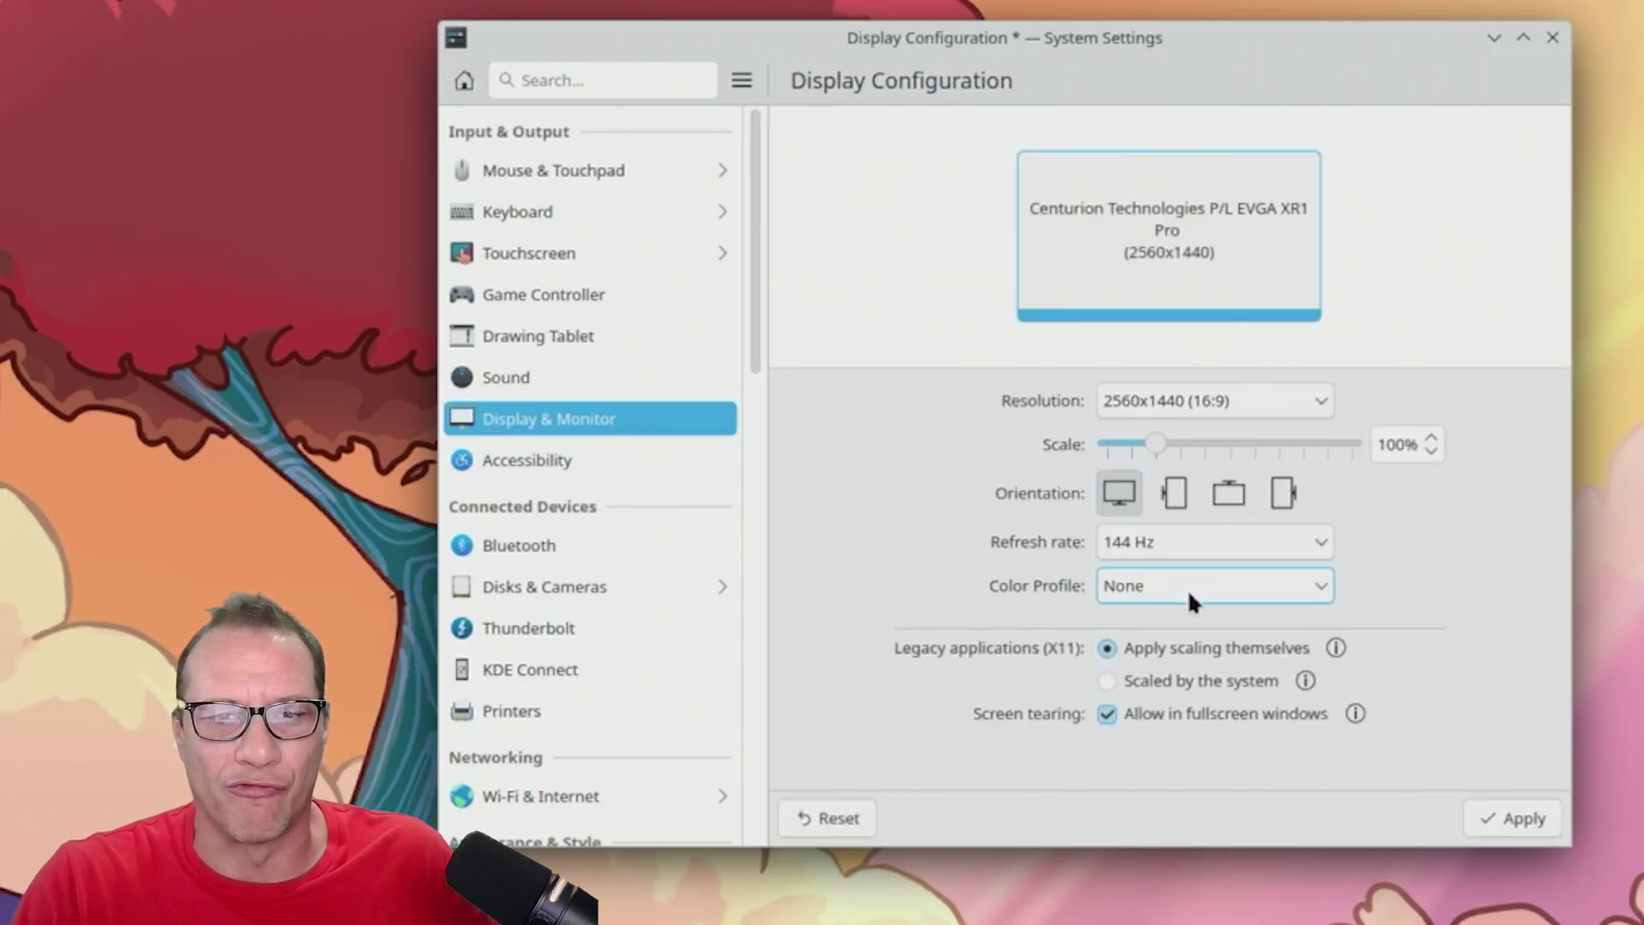
{"action": "left_click", "coordinate": [1497, 809]}
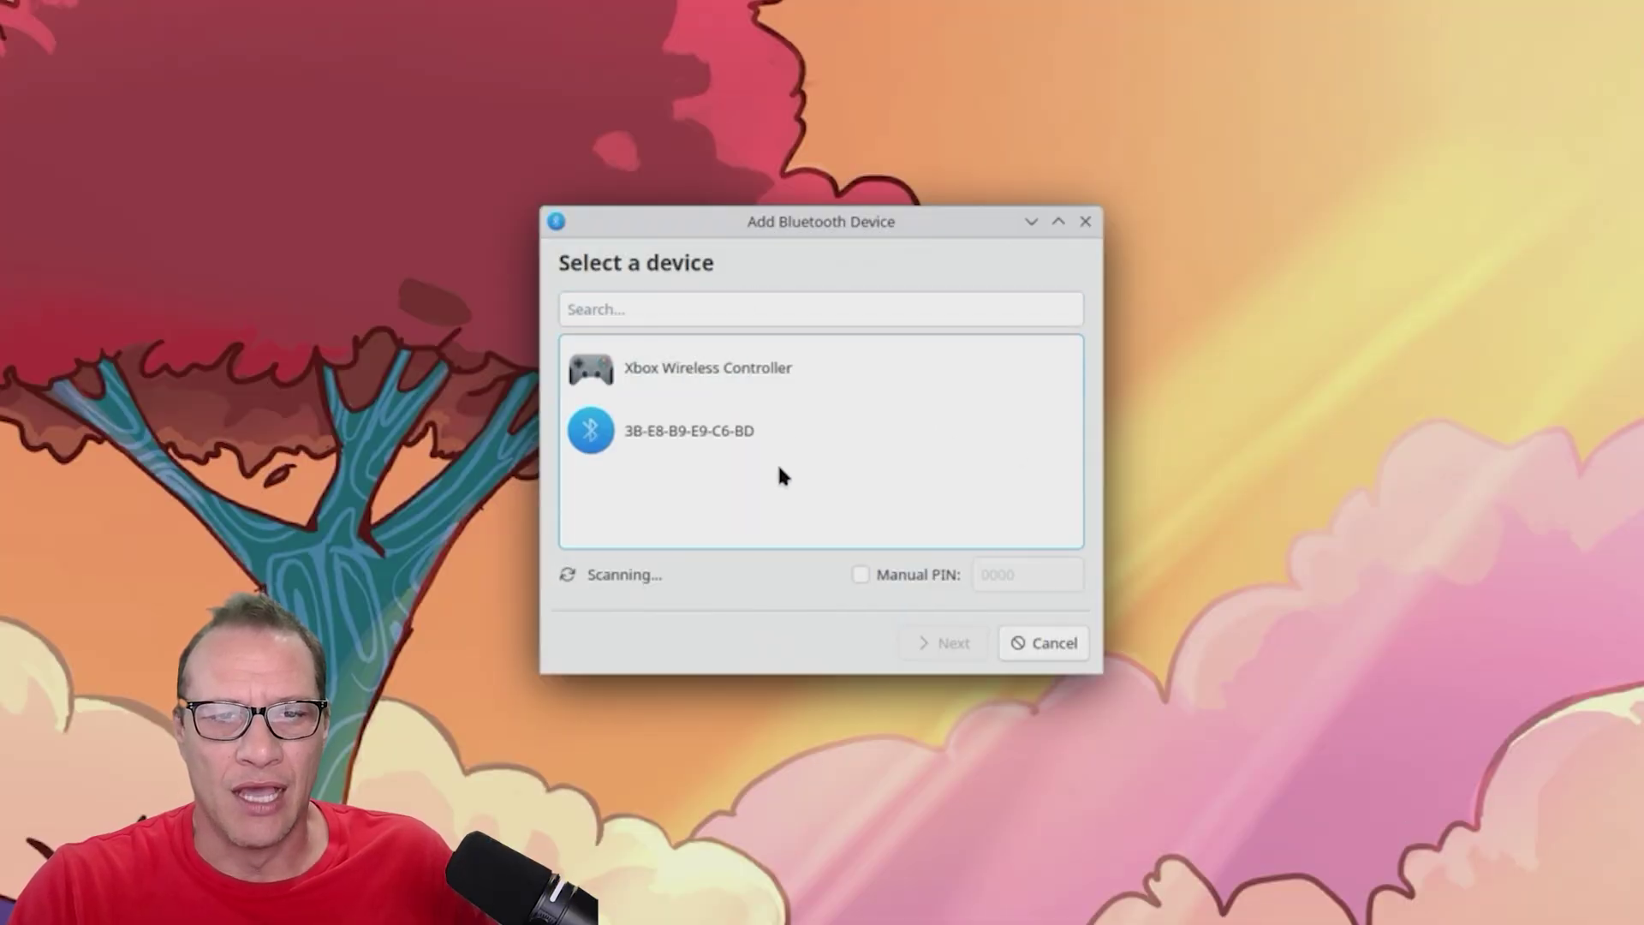
Select the Xbox Wireless Controller and begin connecting it
{"action": "left_click", "coordinate": [706, 370]}
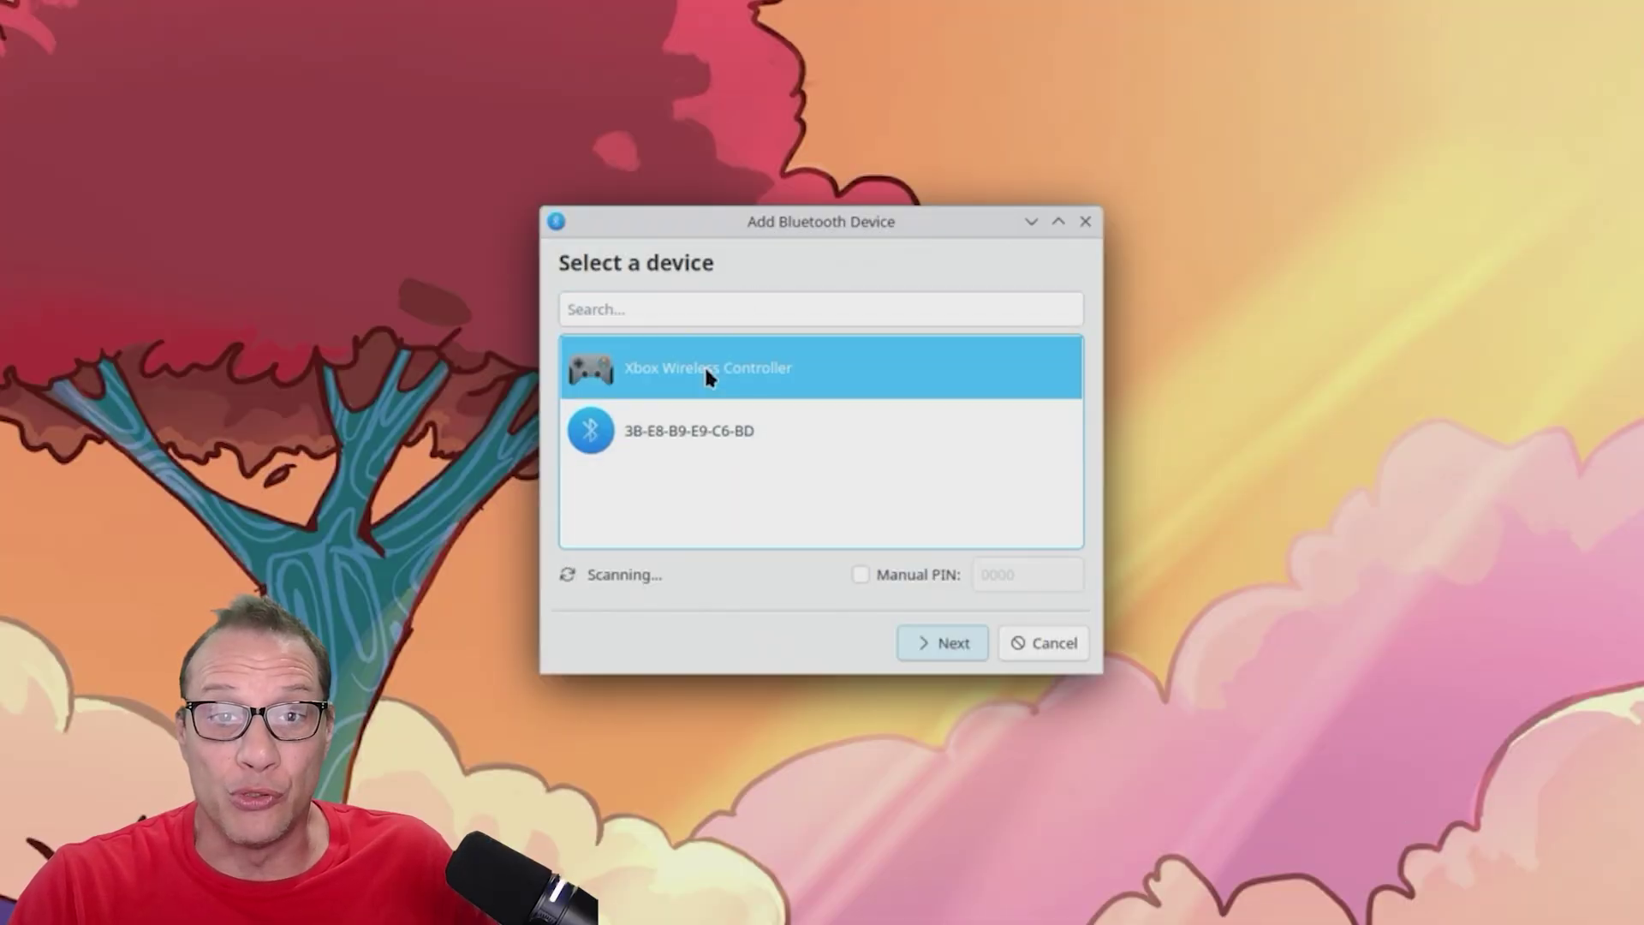
{"action": "left_click", "coordinate": [949, 644]}
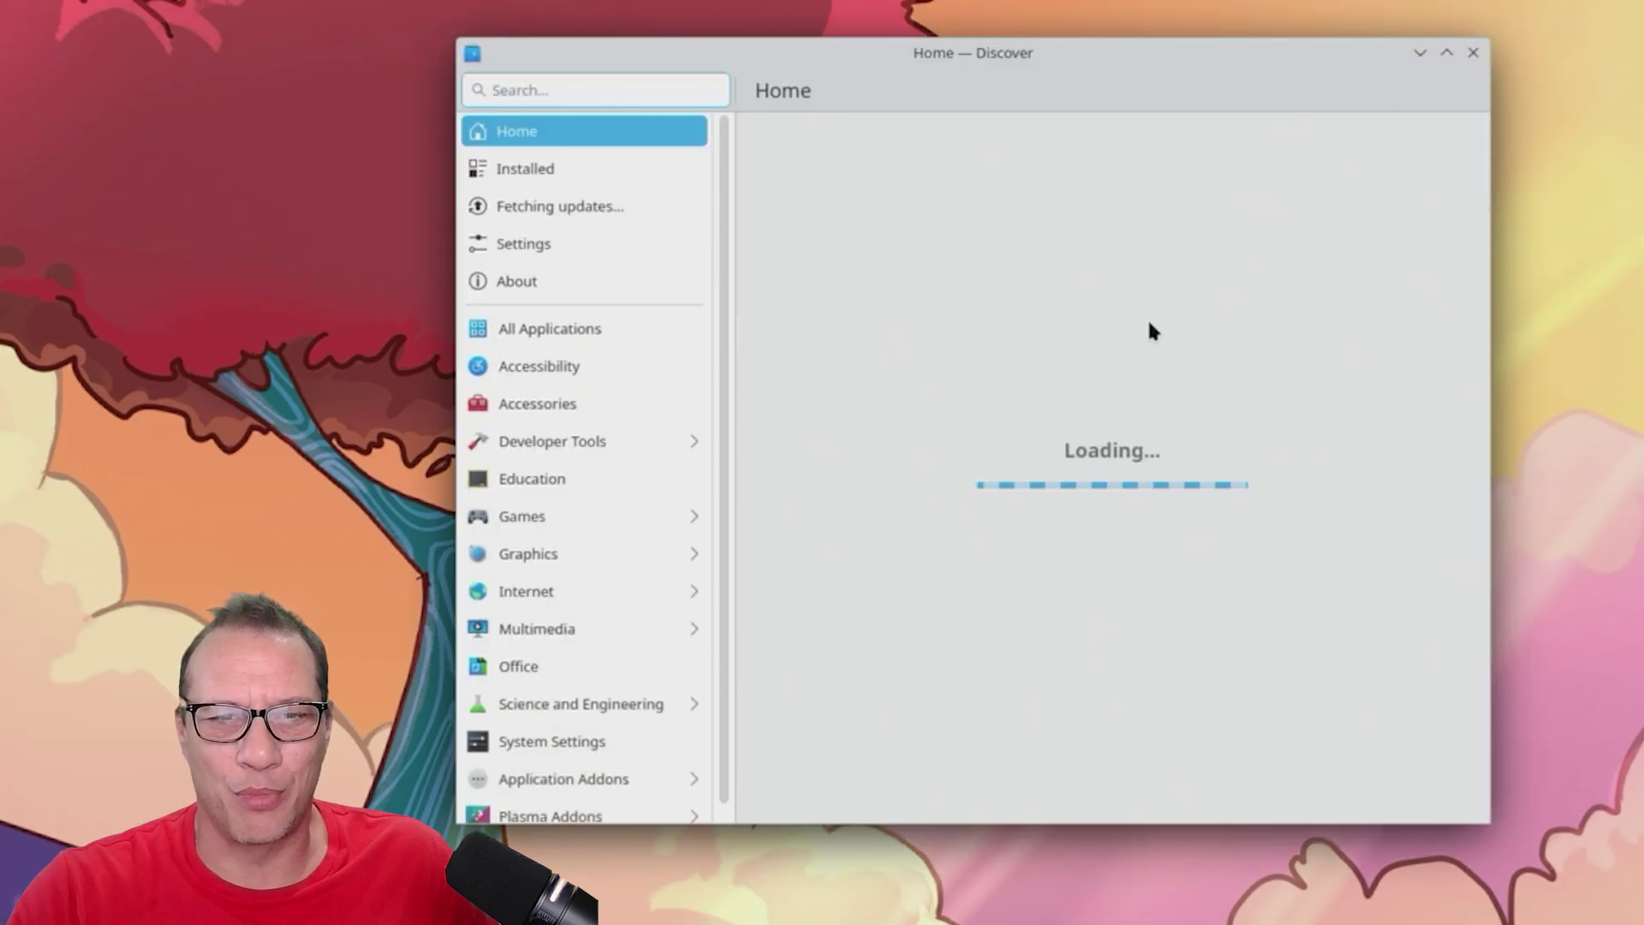
Search Discover for 'steam' and install Steam (installer), authorising with the account password
{"action": "type", "text": "steam"}
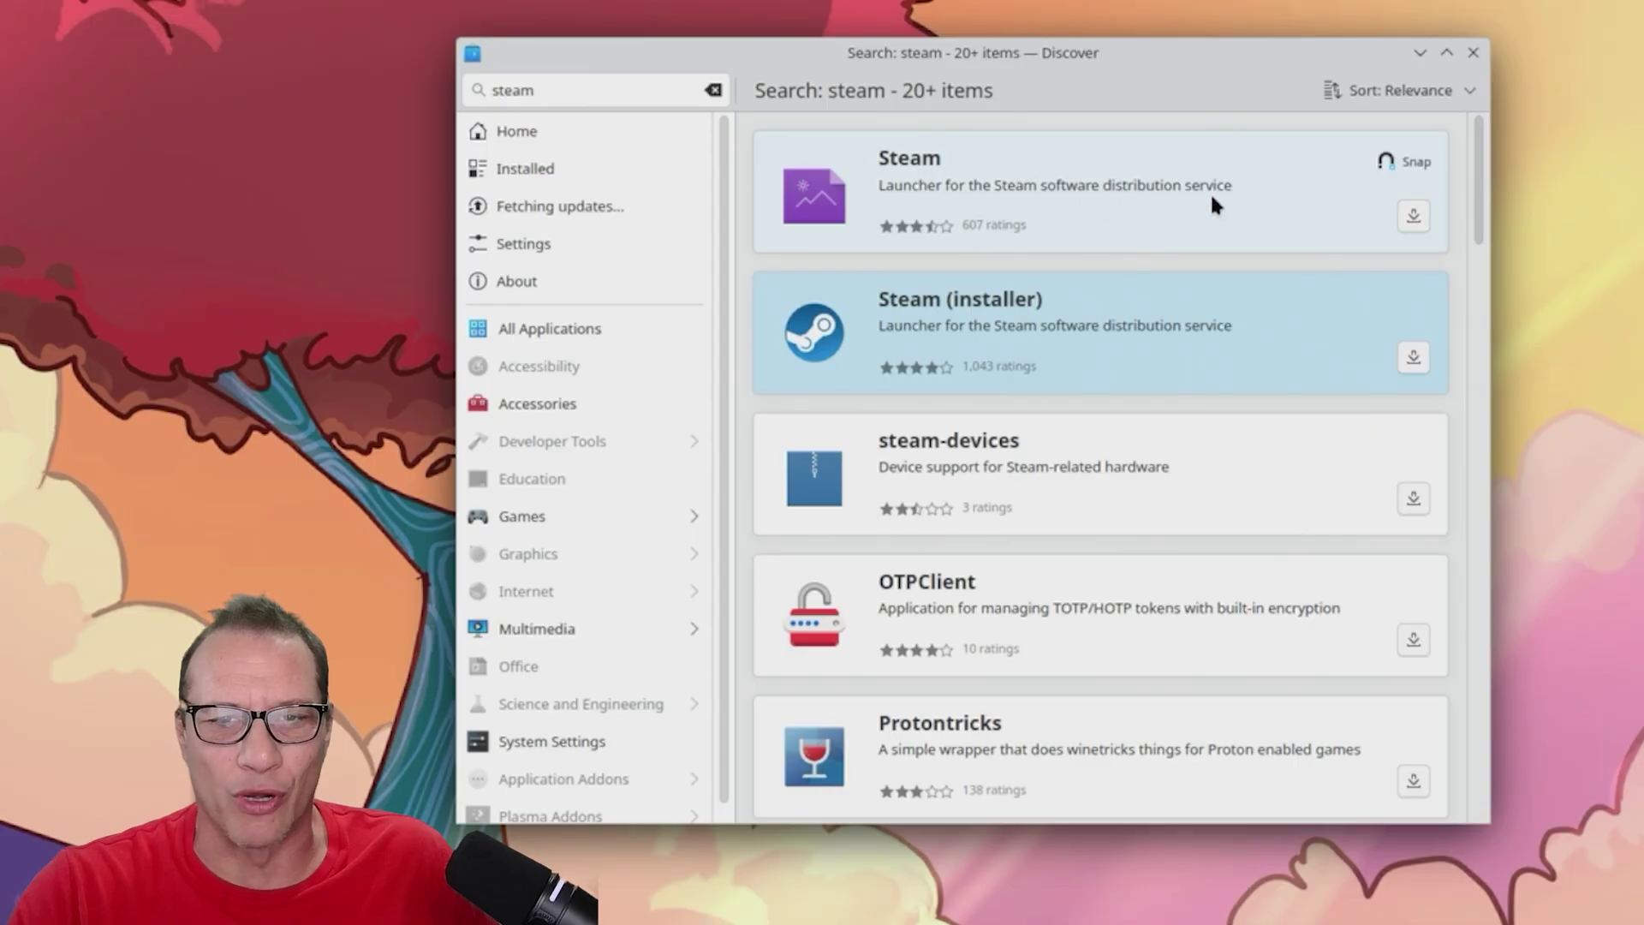
{"action": "left_click", "coordinate": [1413, 358]}
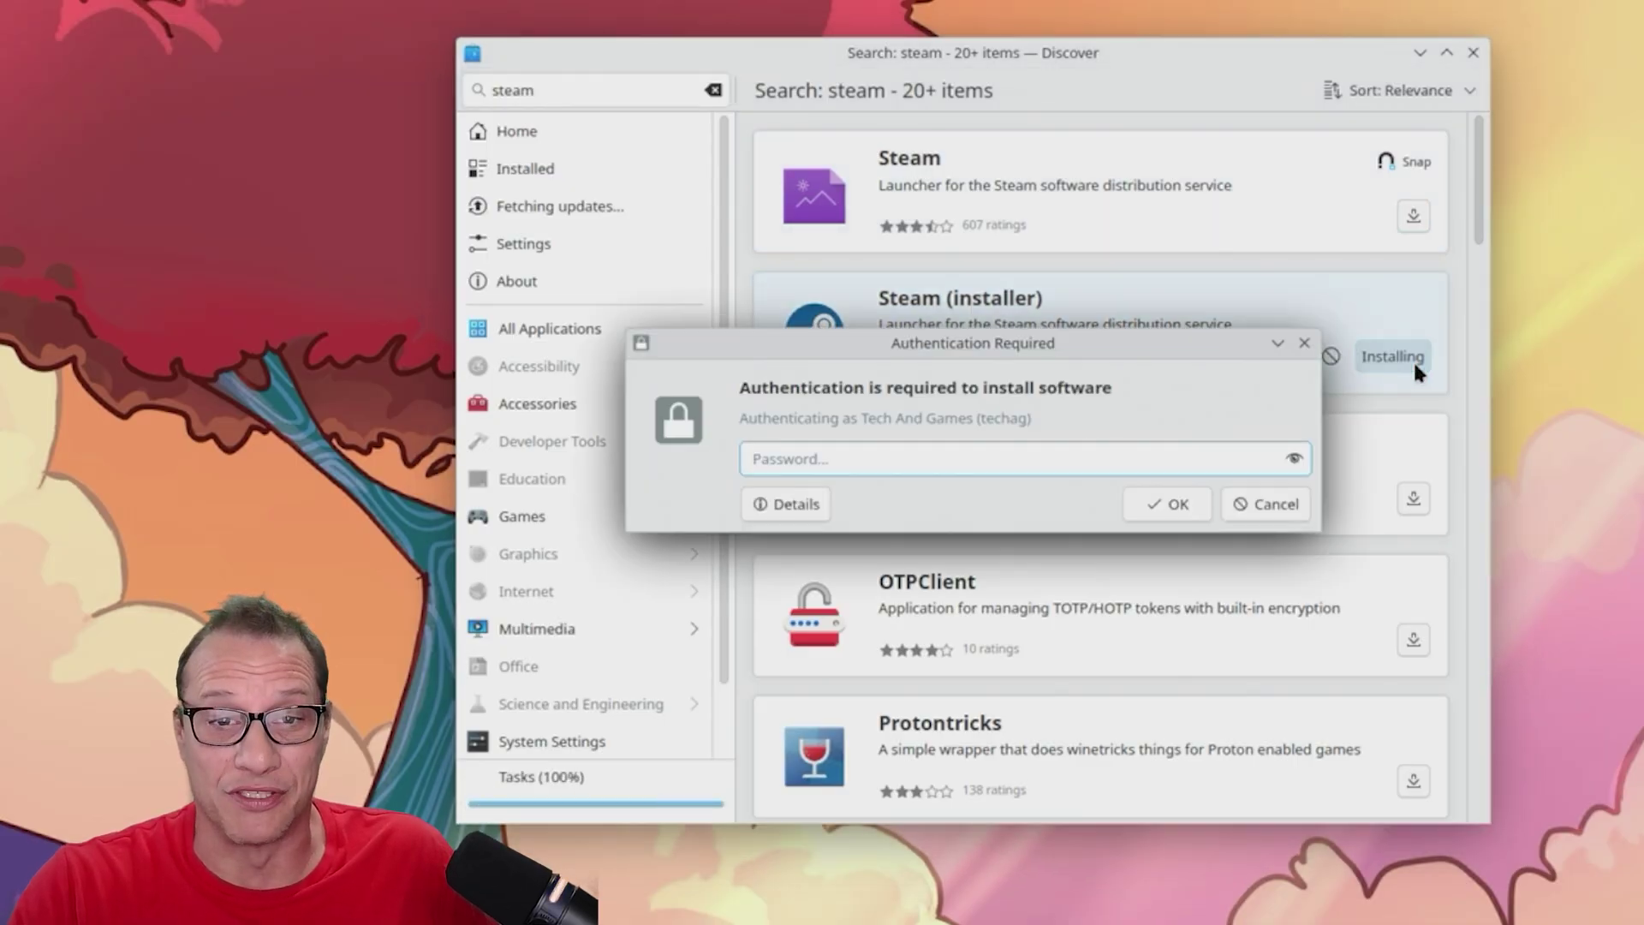
{"action": "type", "text": "********"}
{"action": "key", "text": "Return"}
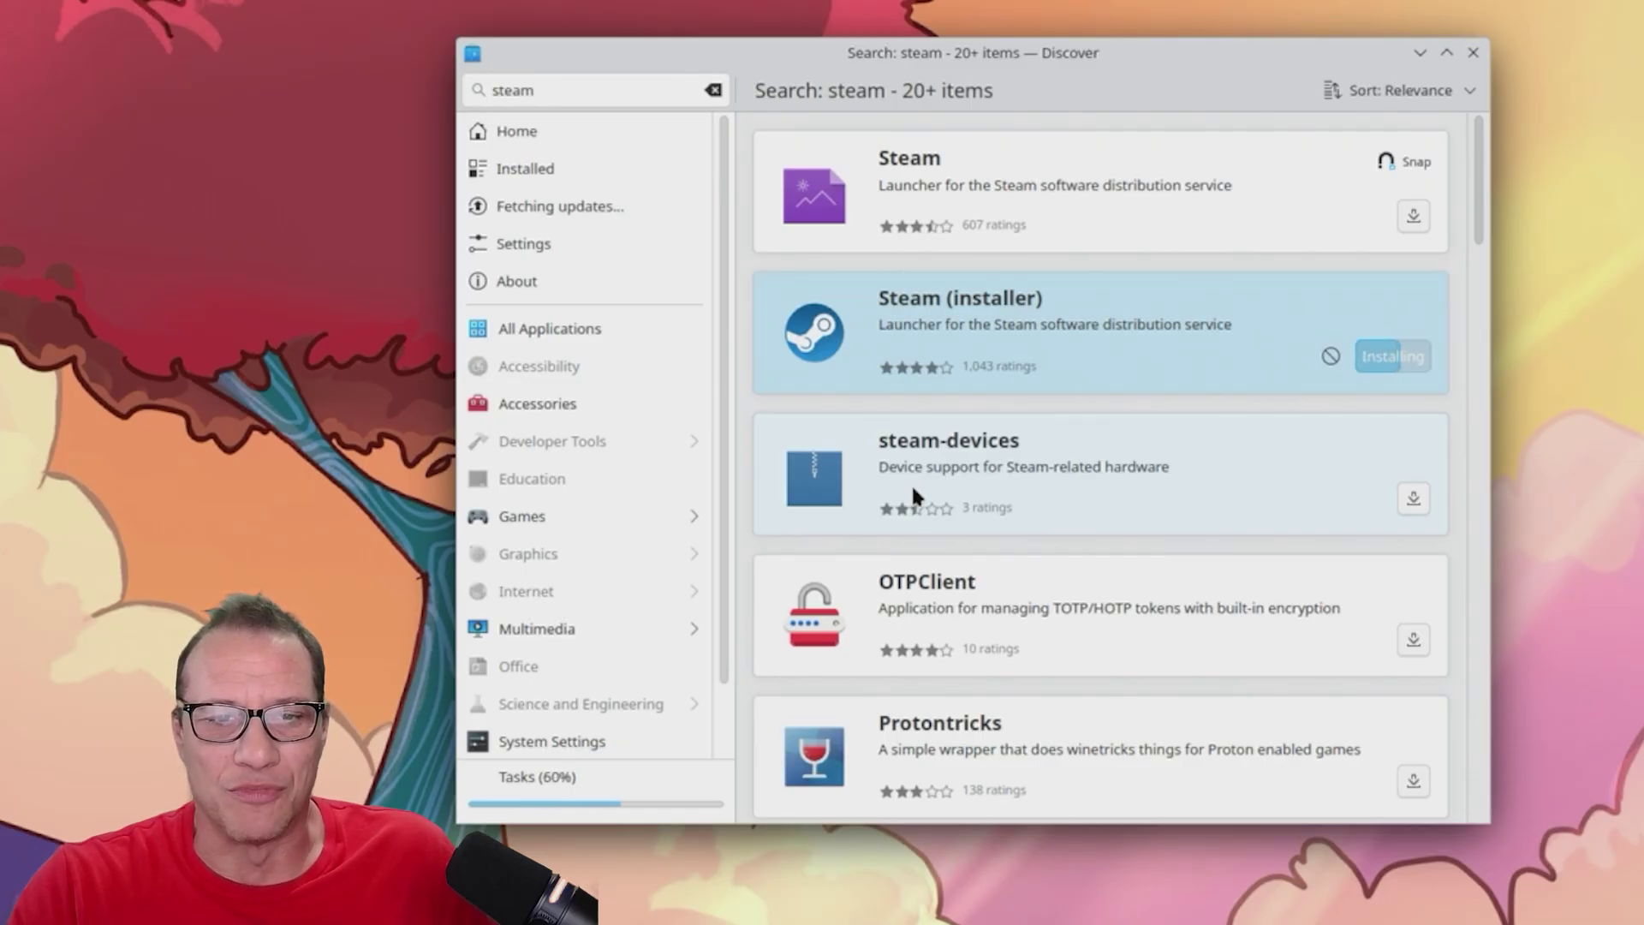
{"action": "scroll", "coordinate": [1192, 368], "scroll_direction": "down", "scroll_amount": 5}
{"action": "scroll", "coordinate": [1197, 360], "scroll_direction": "up", "scroll_amount": 5}
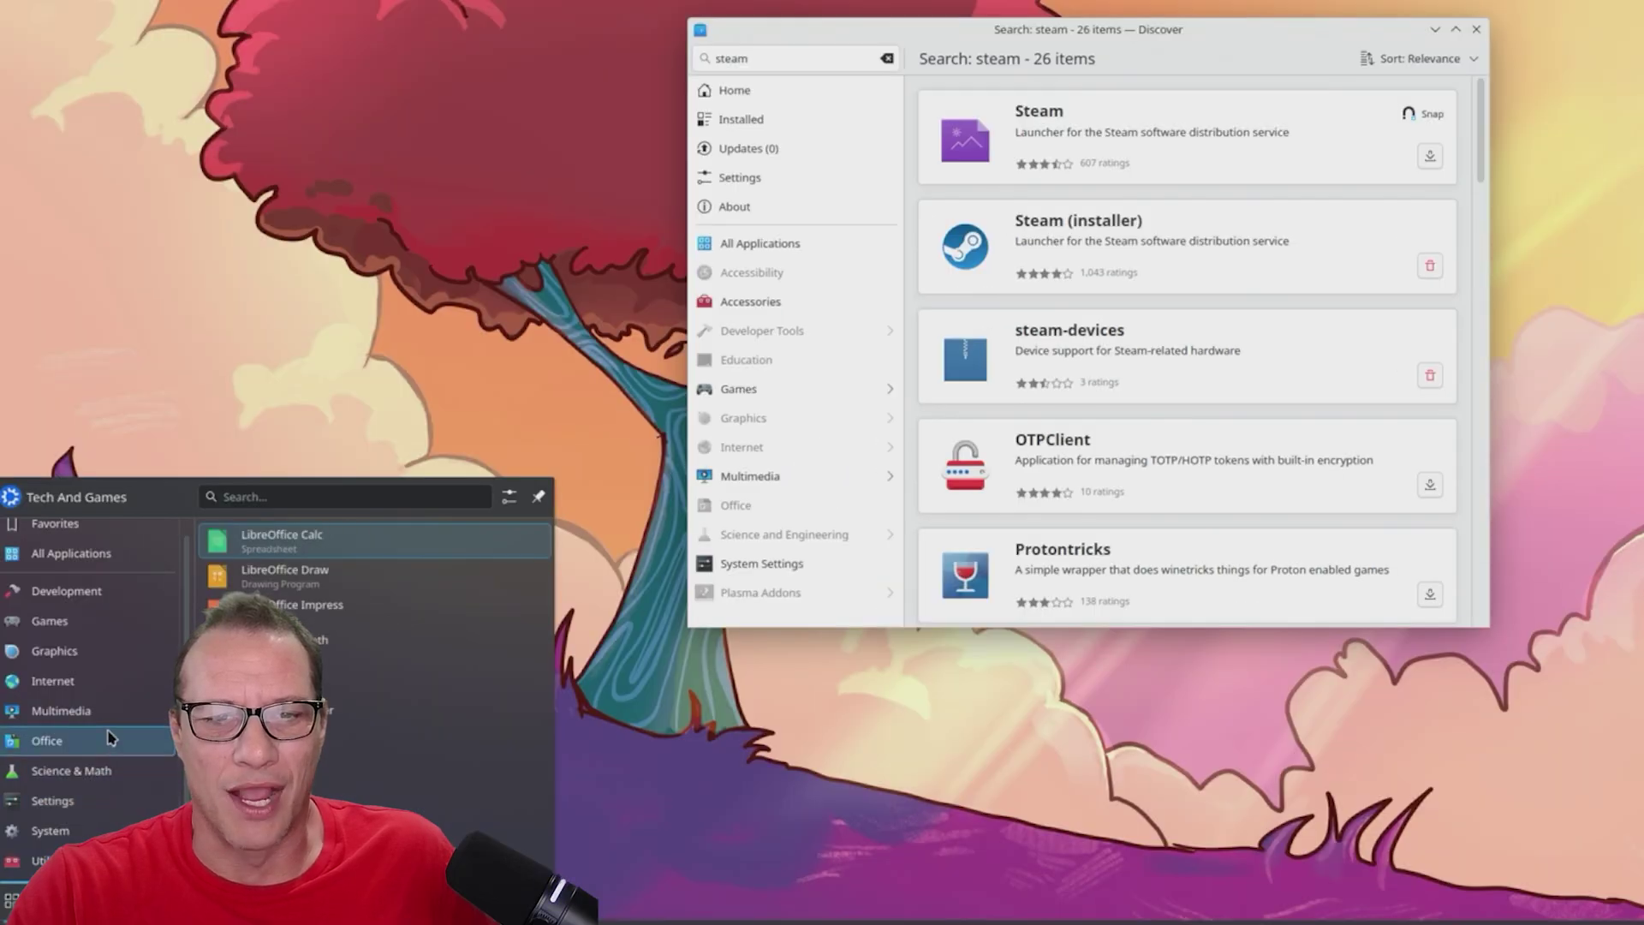
Run Games > Install Steam and confirm Install so Steam downloads its update
{"action": "mouse_move", "coordinate": [130, 622]}
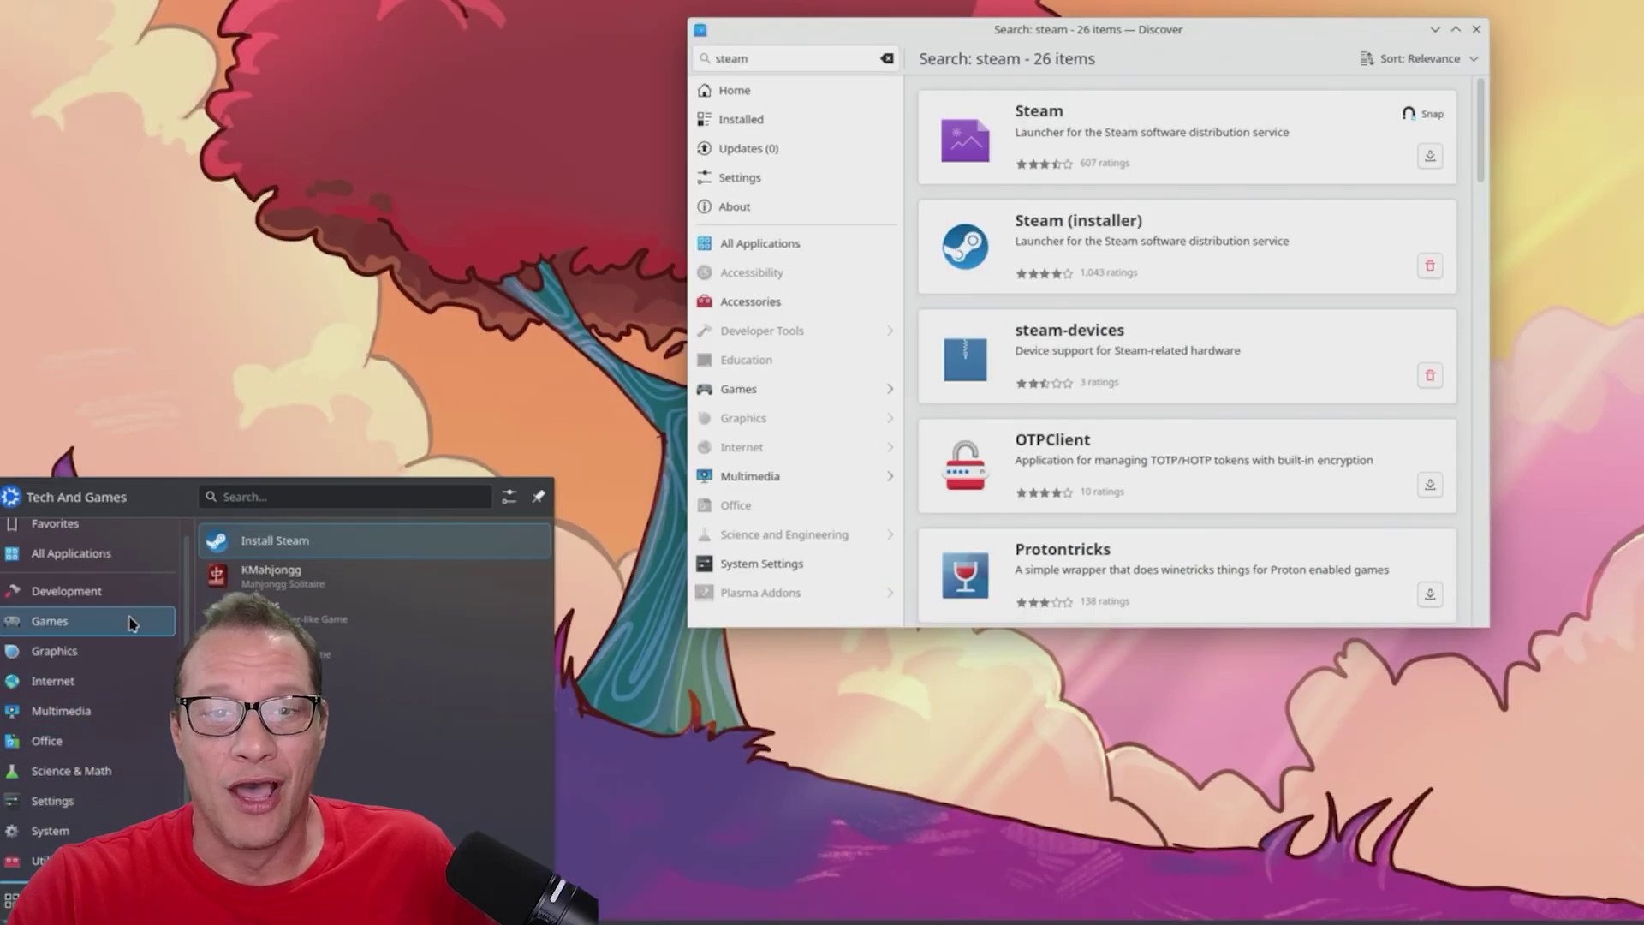
{"action": "left_click", "coordinate": [265, 540]}
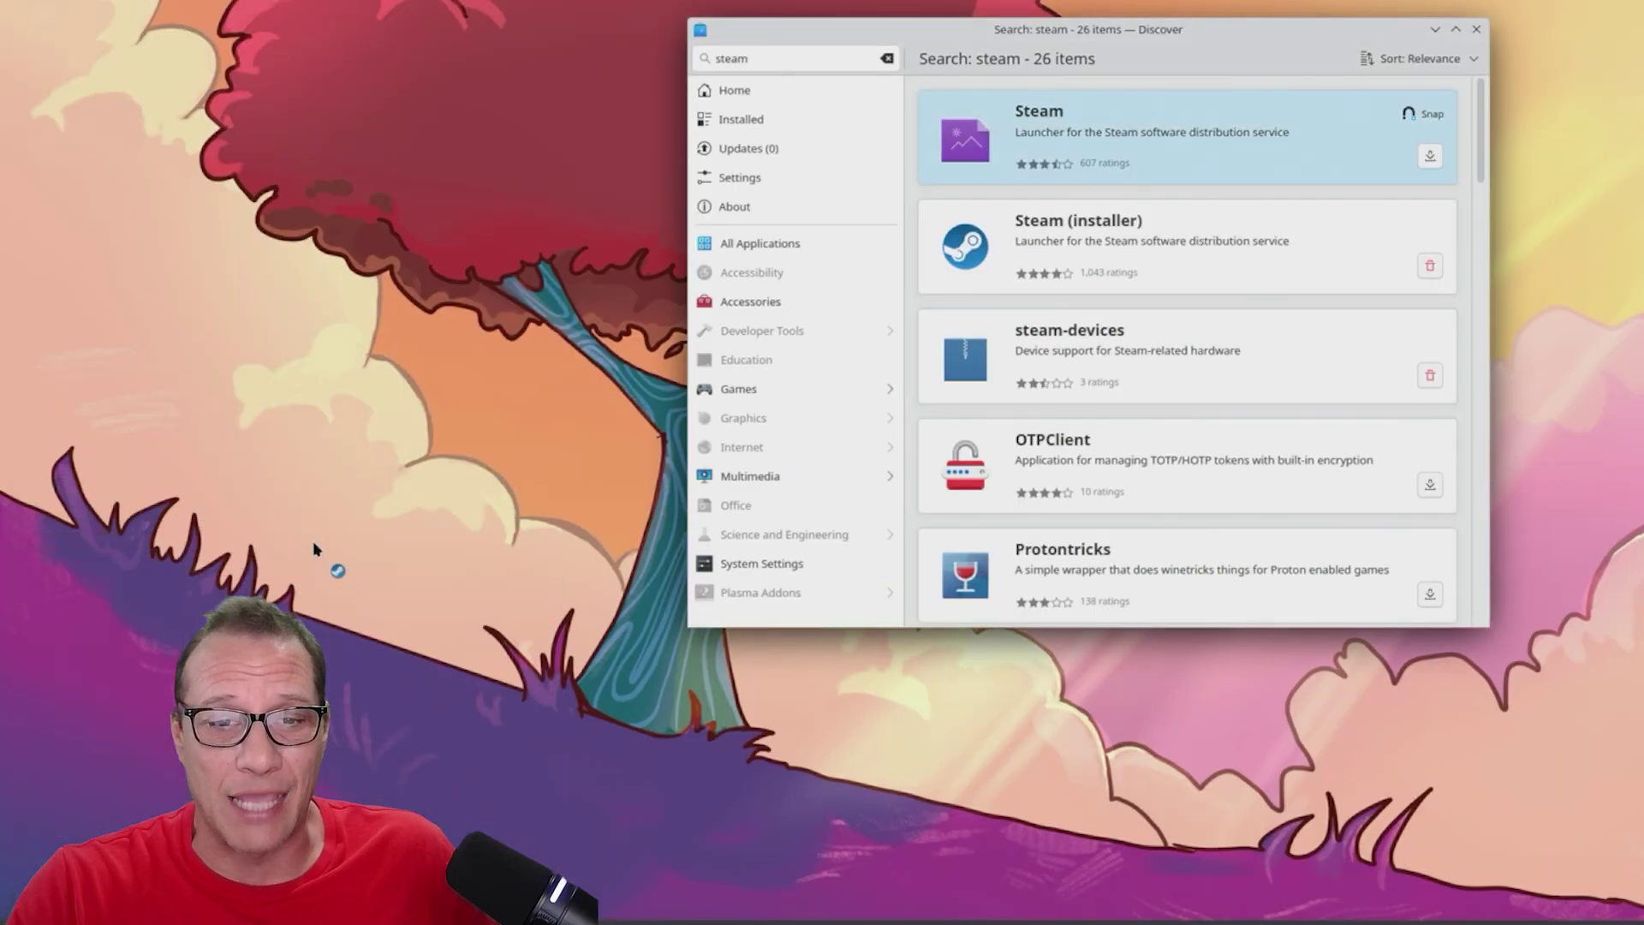
{"action": "left_click", "coordinate": [1231, 420]}
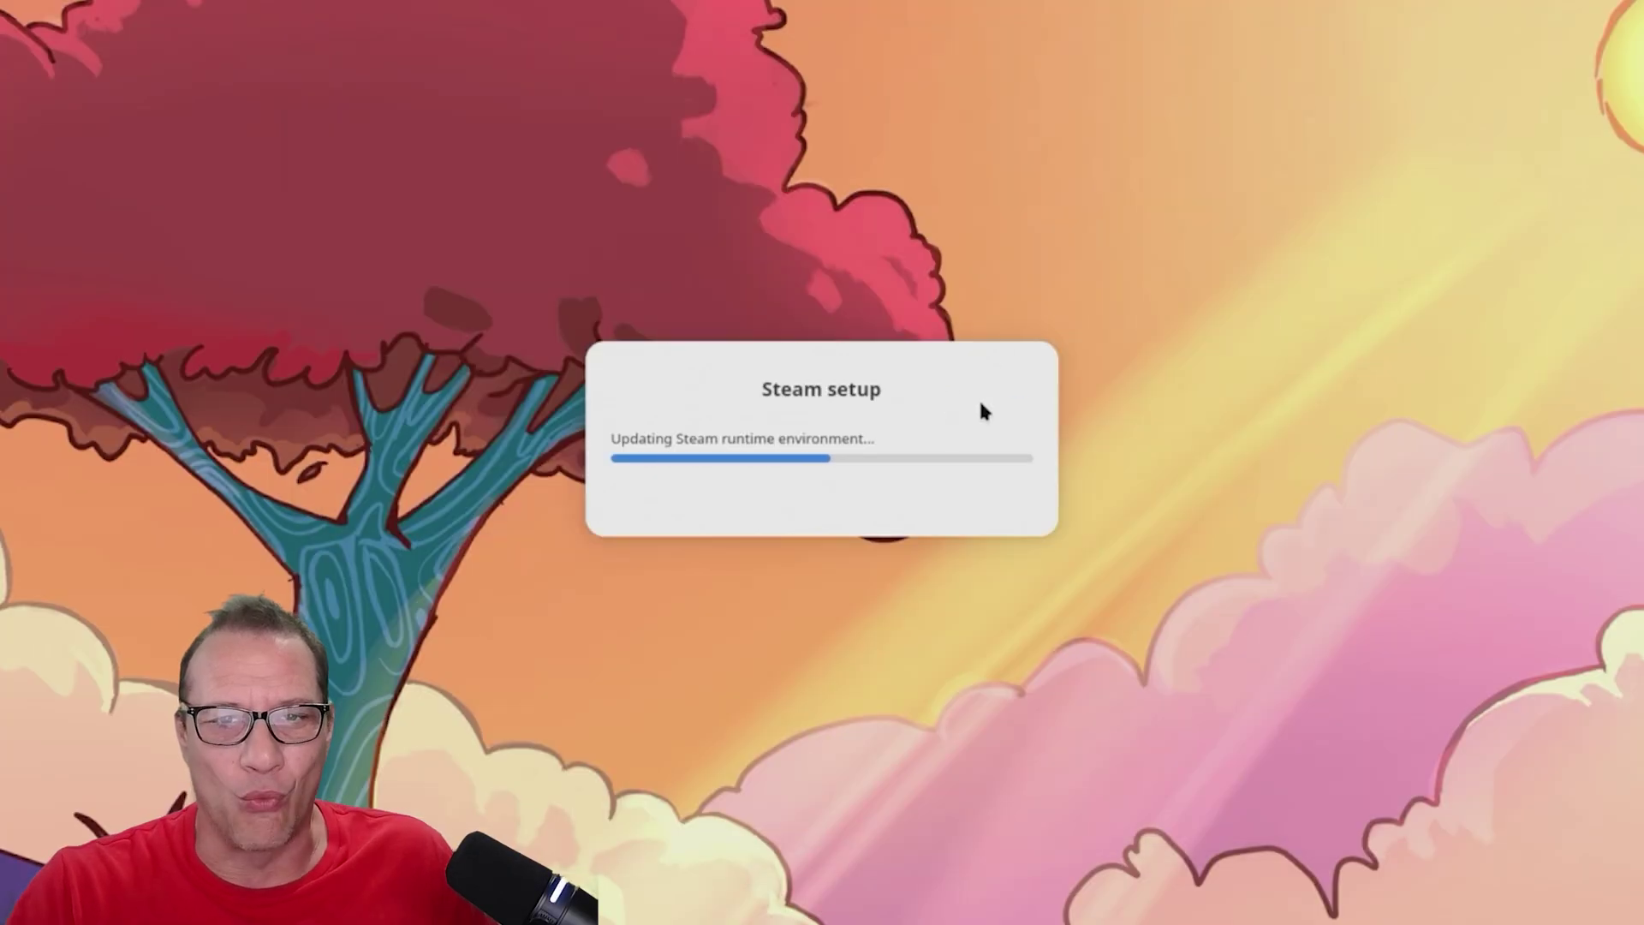
{"action": "left_click_drag", "start_coordinate": [847, 380], "coordinate": [835, 361]}
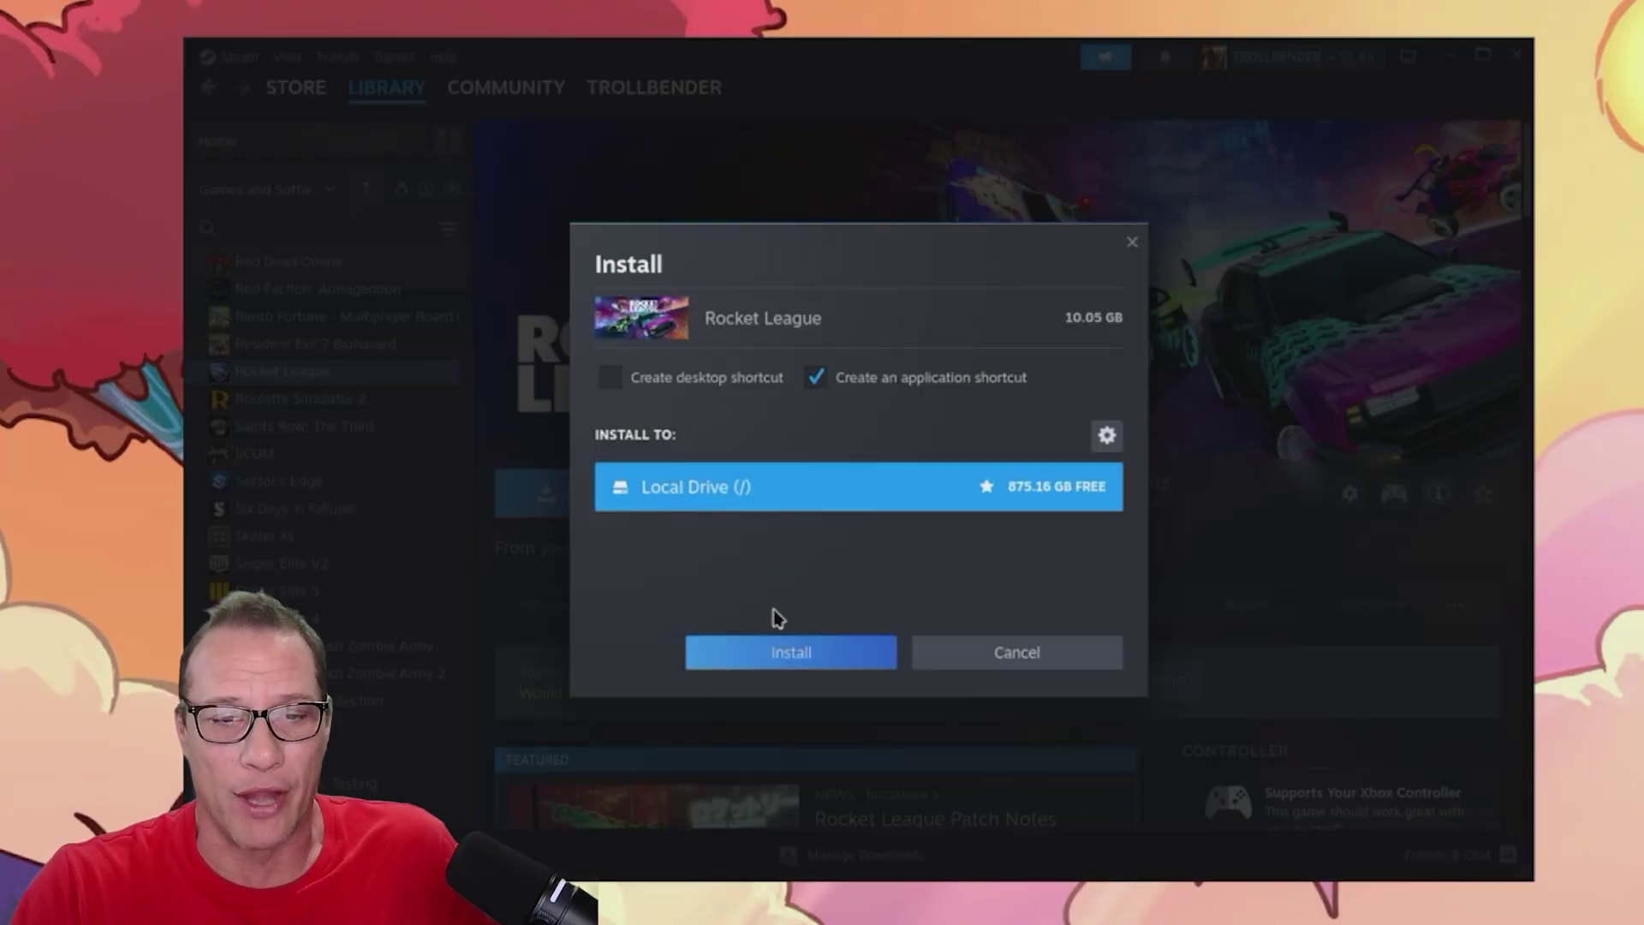
Install Rocket League from the Library and launch it
{"action": "left_click", "coordinate": [783, 648]}
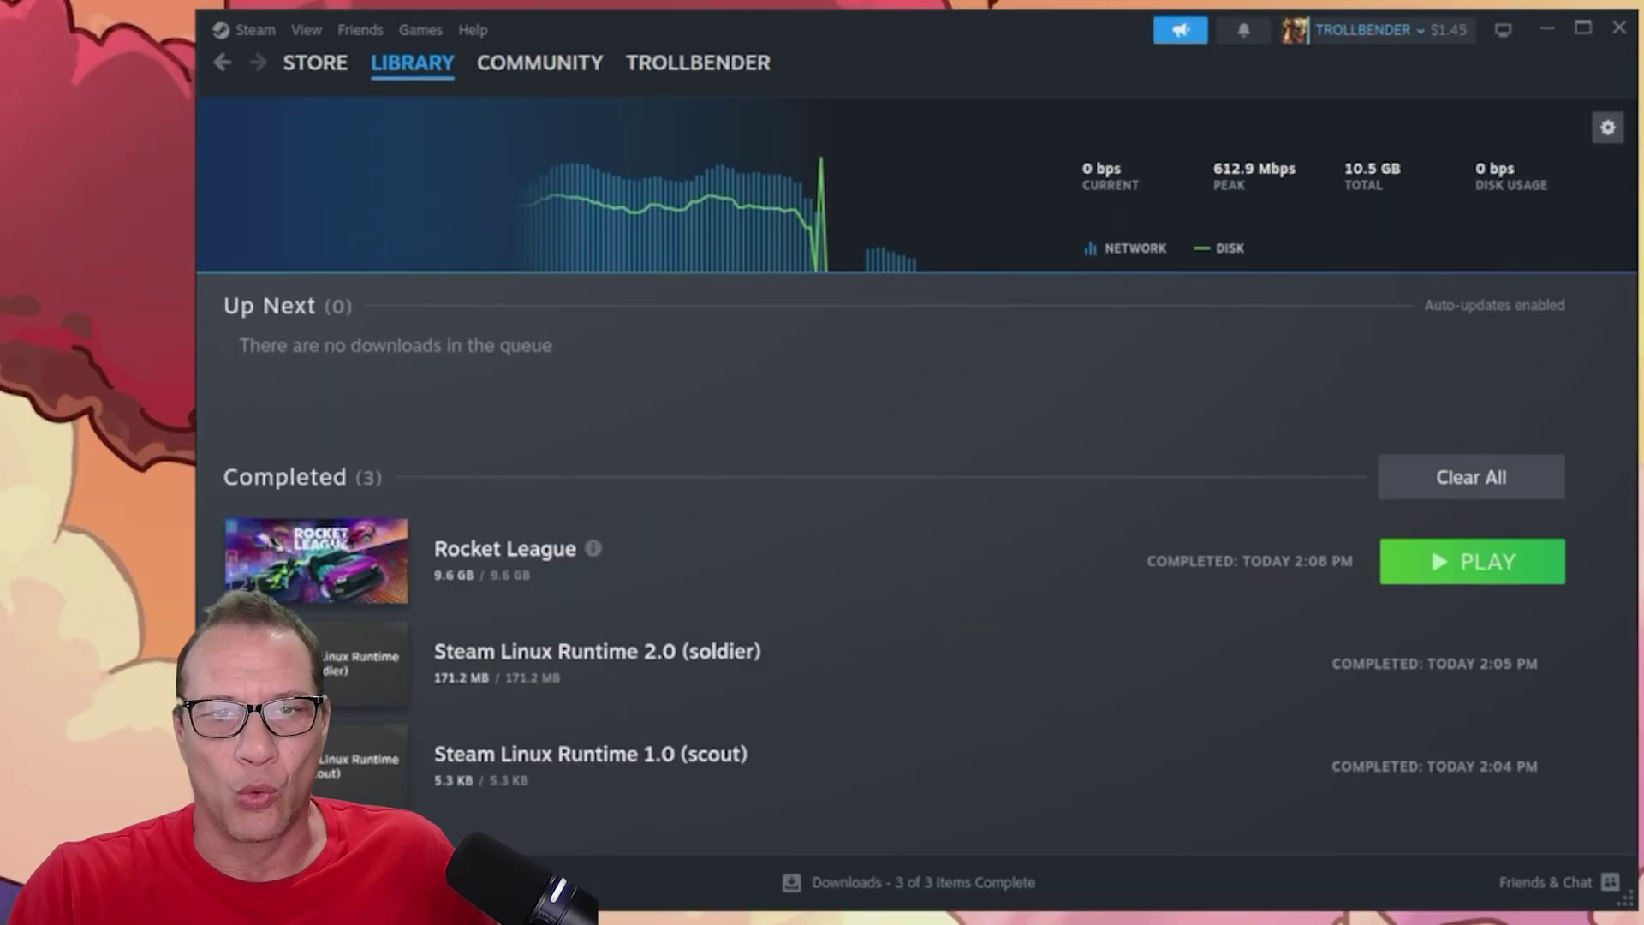
{"action": "left_click", "coordinate": [1472, 561]}
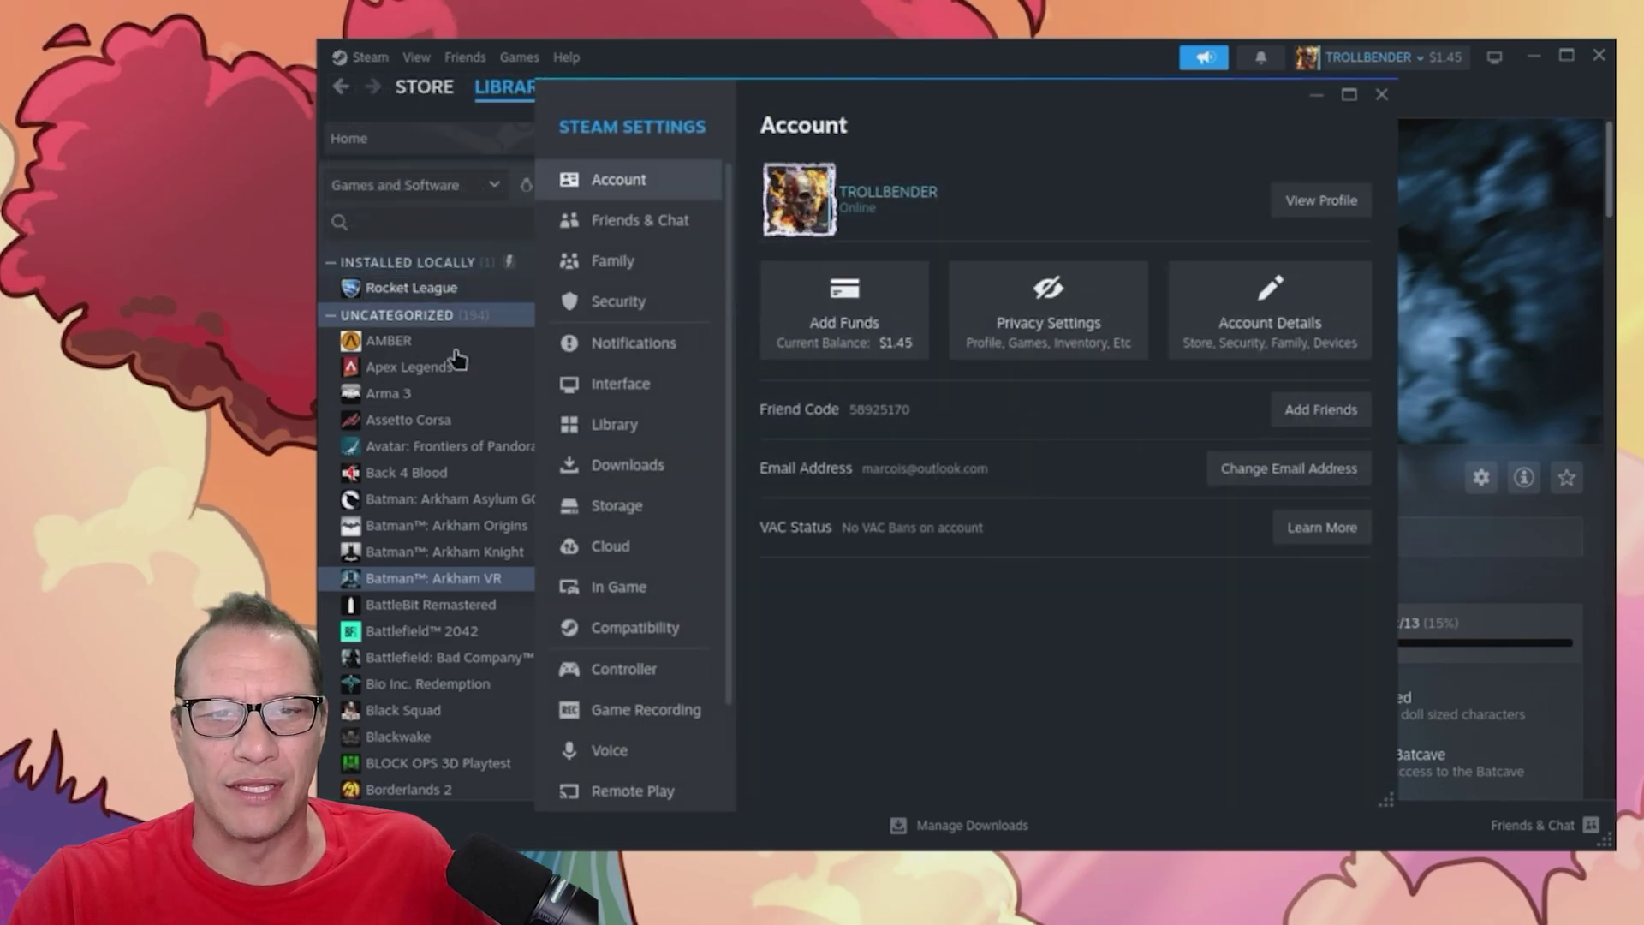
Turn on Steam Play for all other titles under Compatibility and restart Steam
{"action": "left_click", "coordinate": [658, 632]}
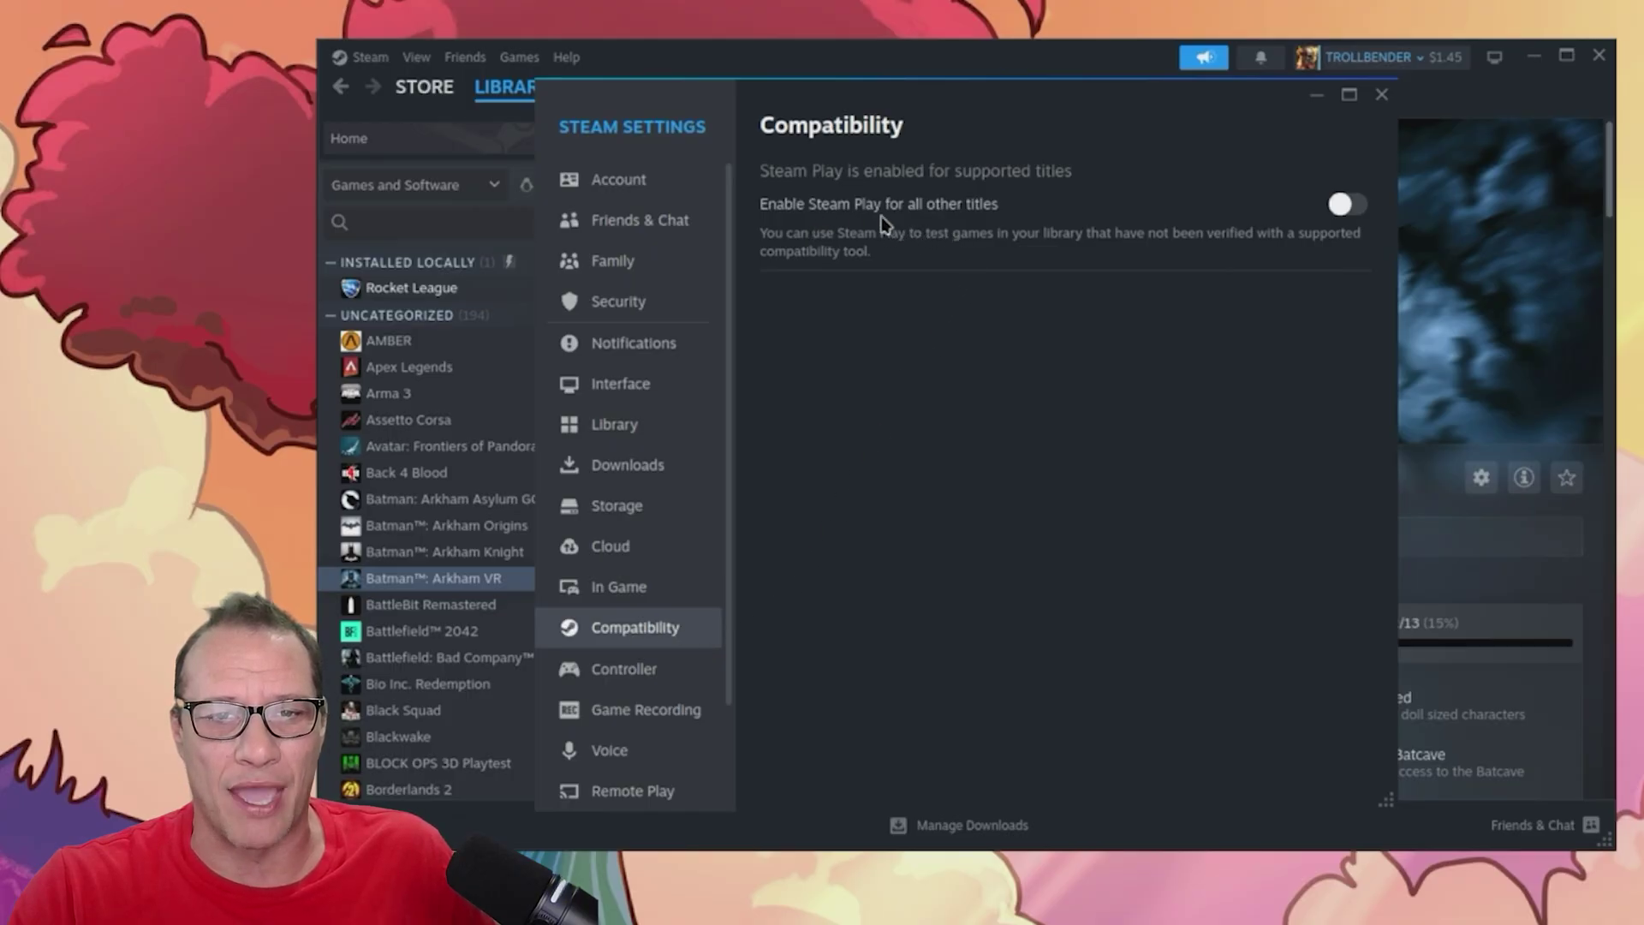
{"action": "left_click", "coordinate": [1344, 207]}
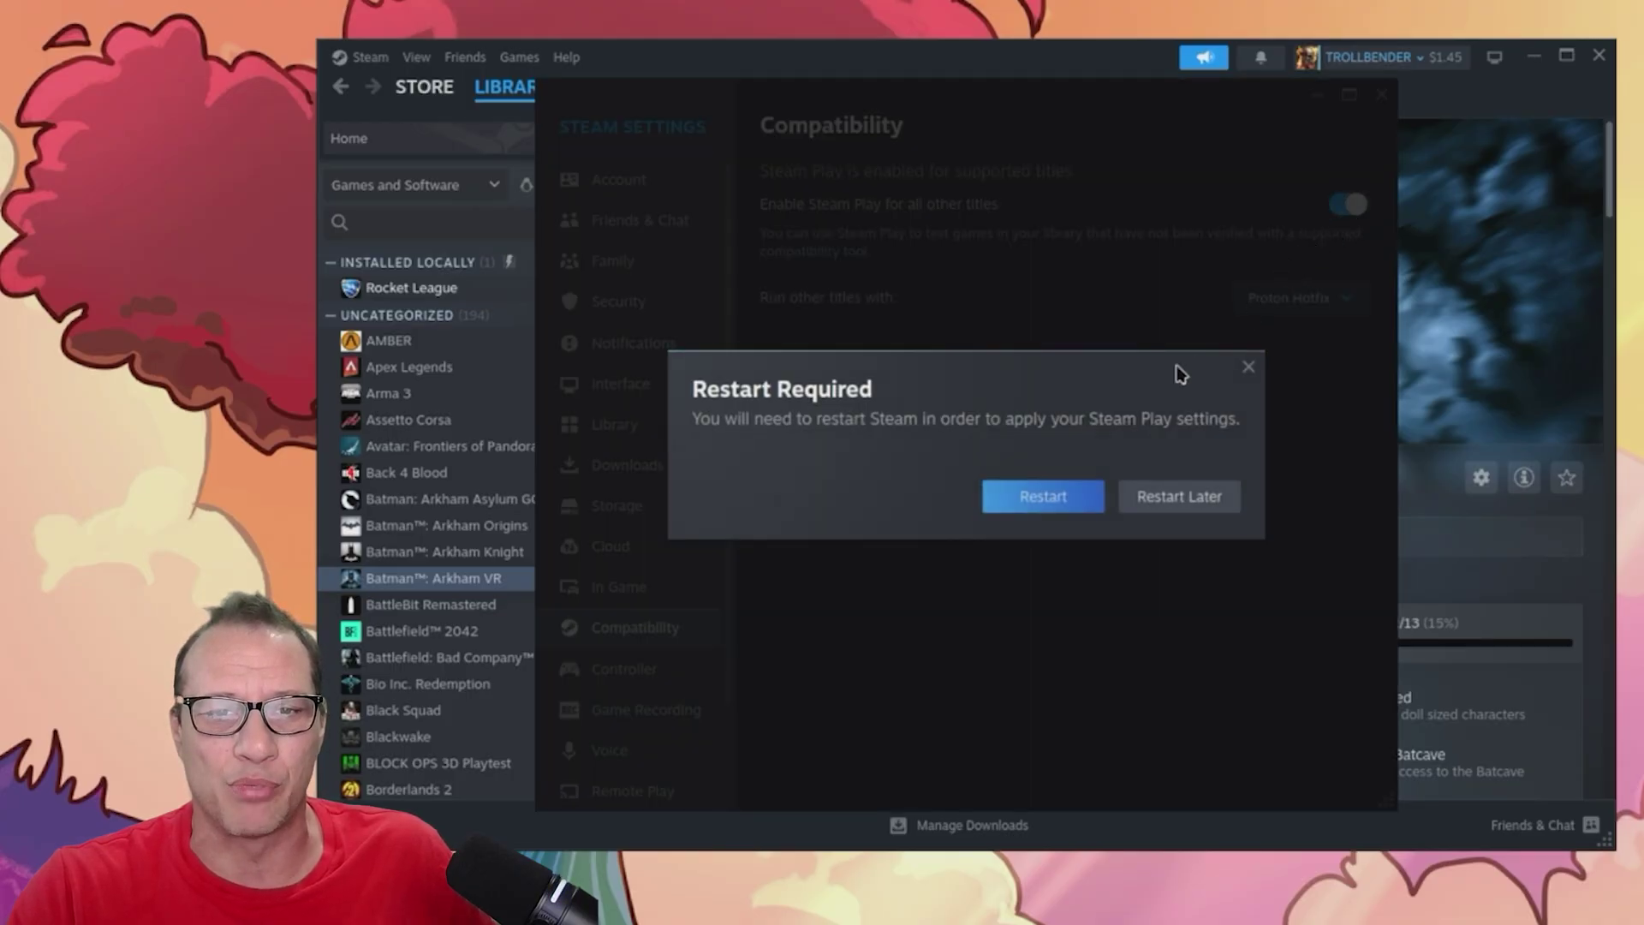
{"action": "left_click", "coordinate": [1043, 497]}
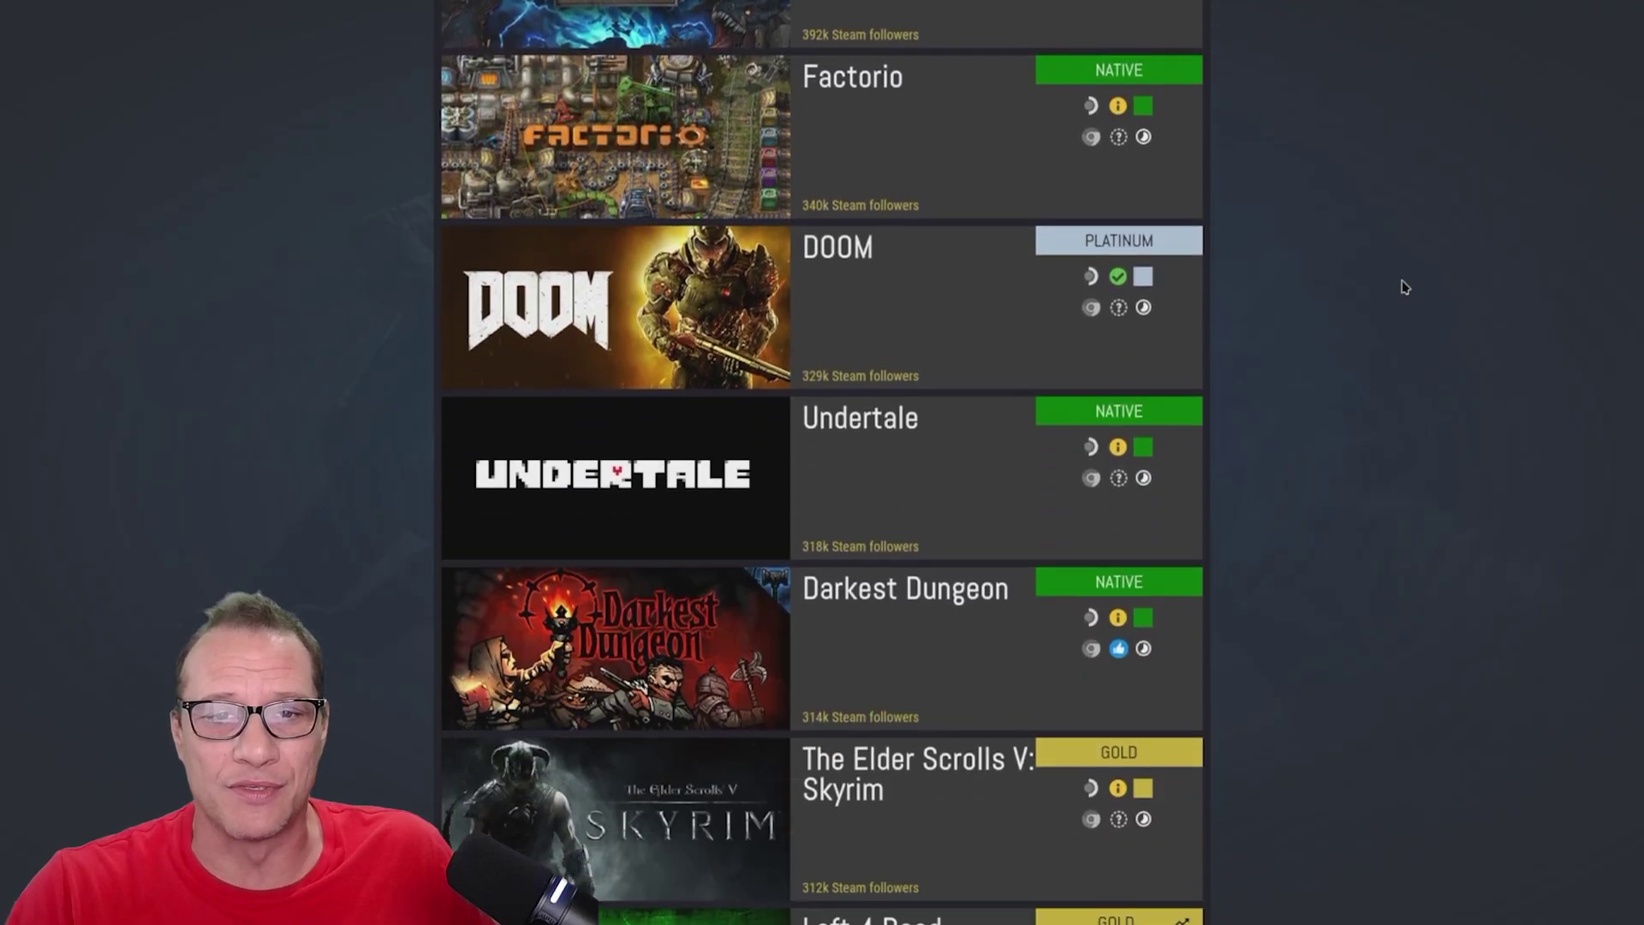
{"action": "scroll", "coordinate": [1406, 289], "scroll_direction": "down", "scroll_amount": 7}
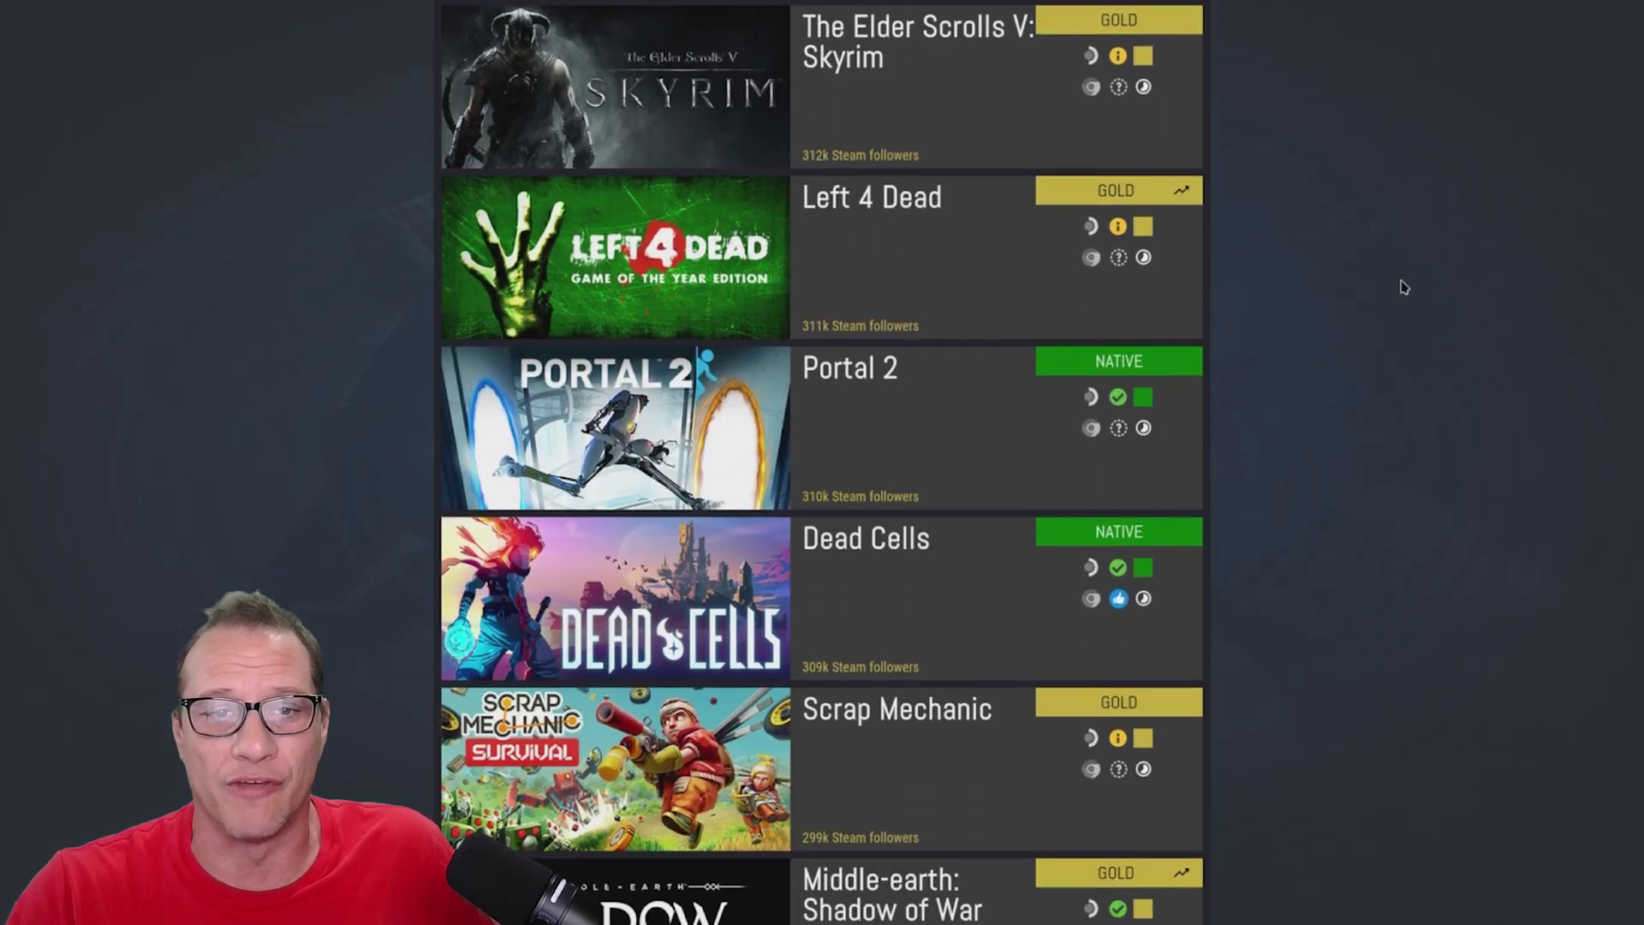
{"action": "scroll", "coordinate": [1405, 289], "scroll_direction": "down", "scroll_amount": 4}
{"action": "scroll", "coordinate": [1403, 309], "scroll_direction": "down", "scroll_amount": 14}
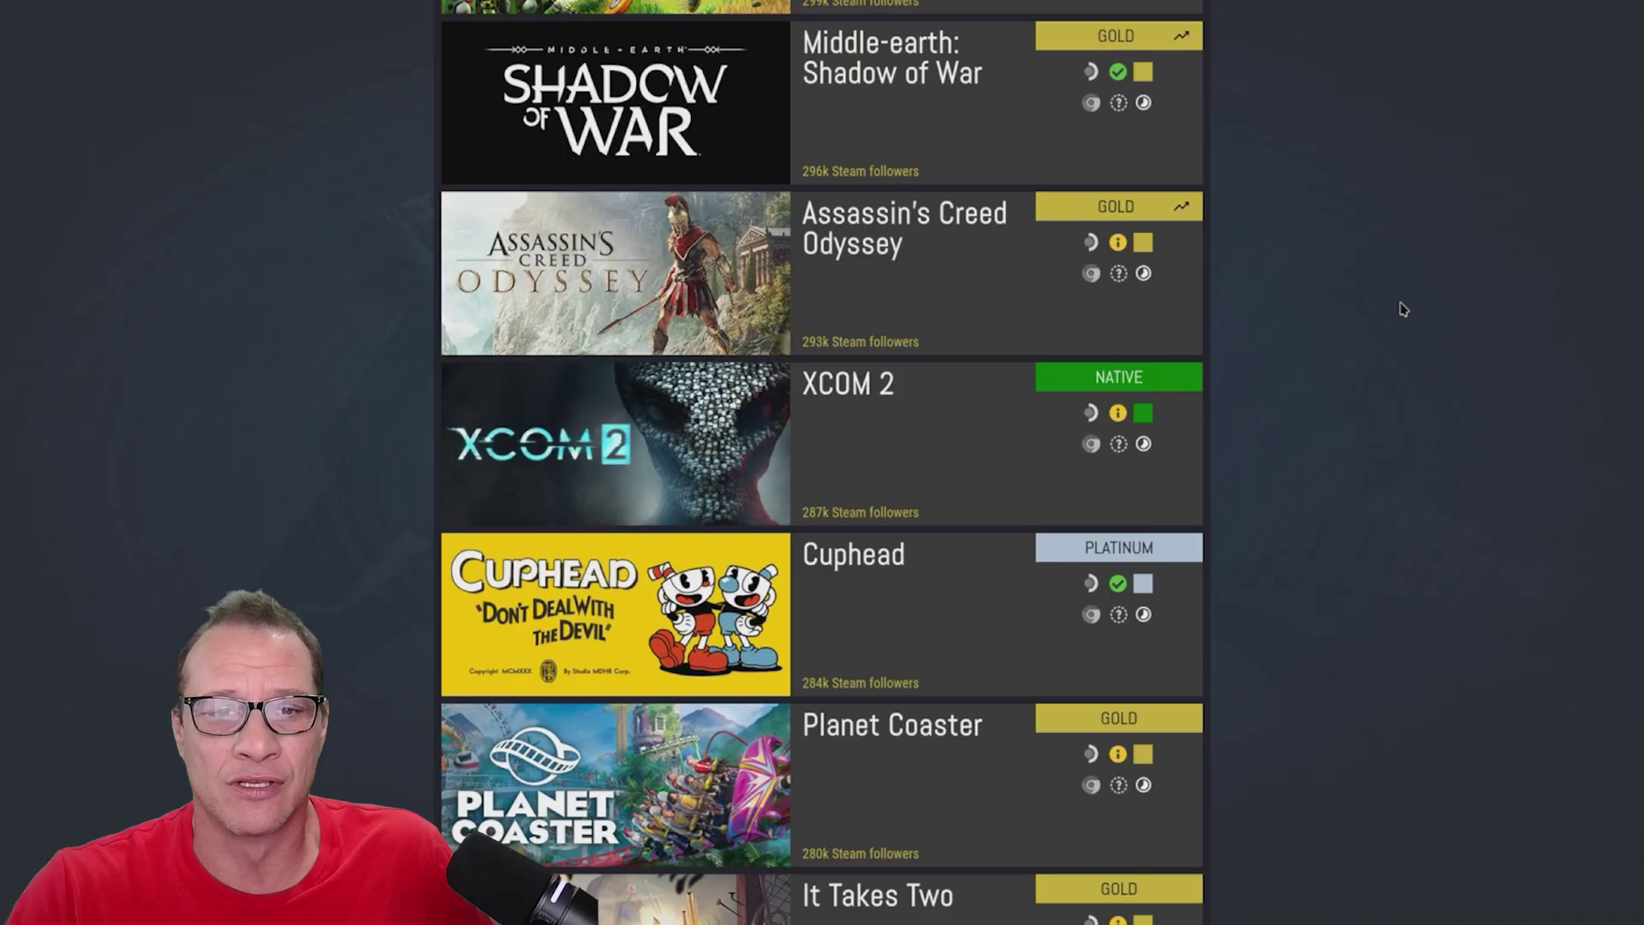
{"action": "scroll", "coordinate": [1404, 309], "scroll_direction": "down", "scroll_amount": 9}
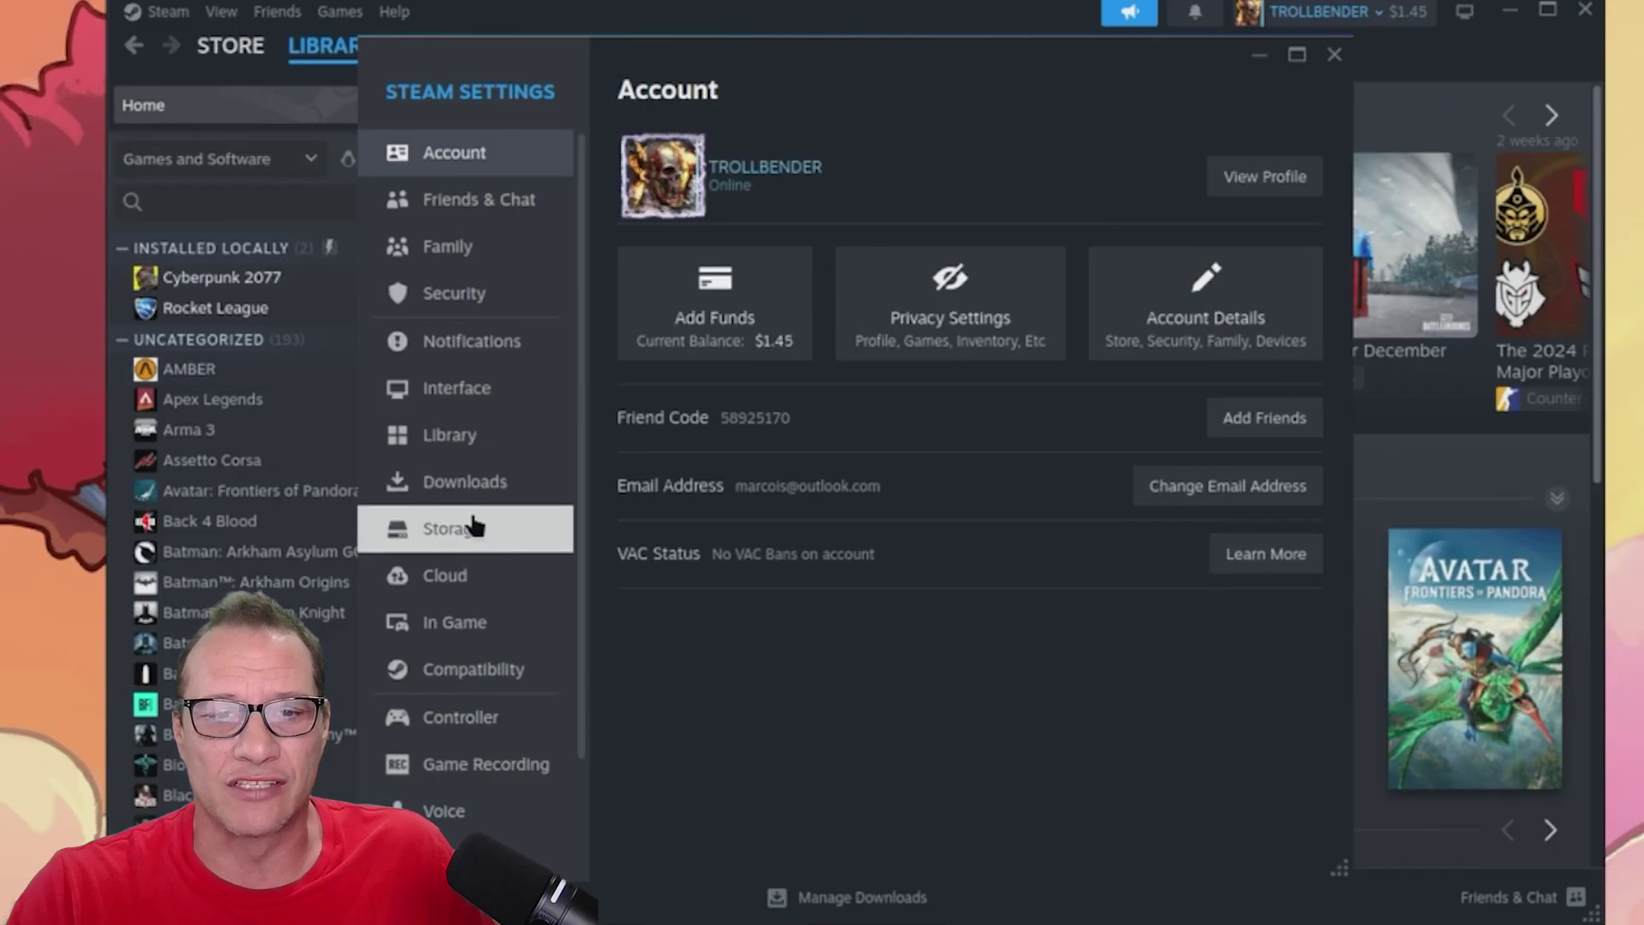
Show the Proton versions under Steam's Compatibility setting for running other titles
{"action": "left_click", "coordinate": [507, 669]}
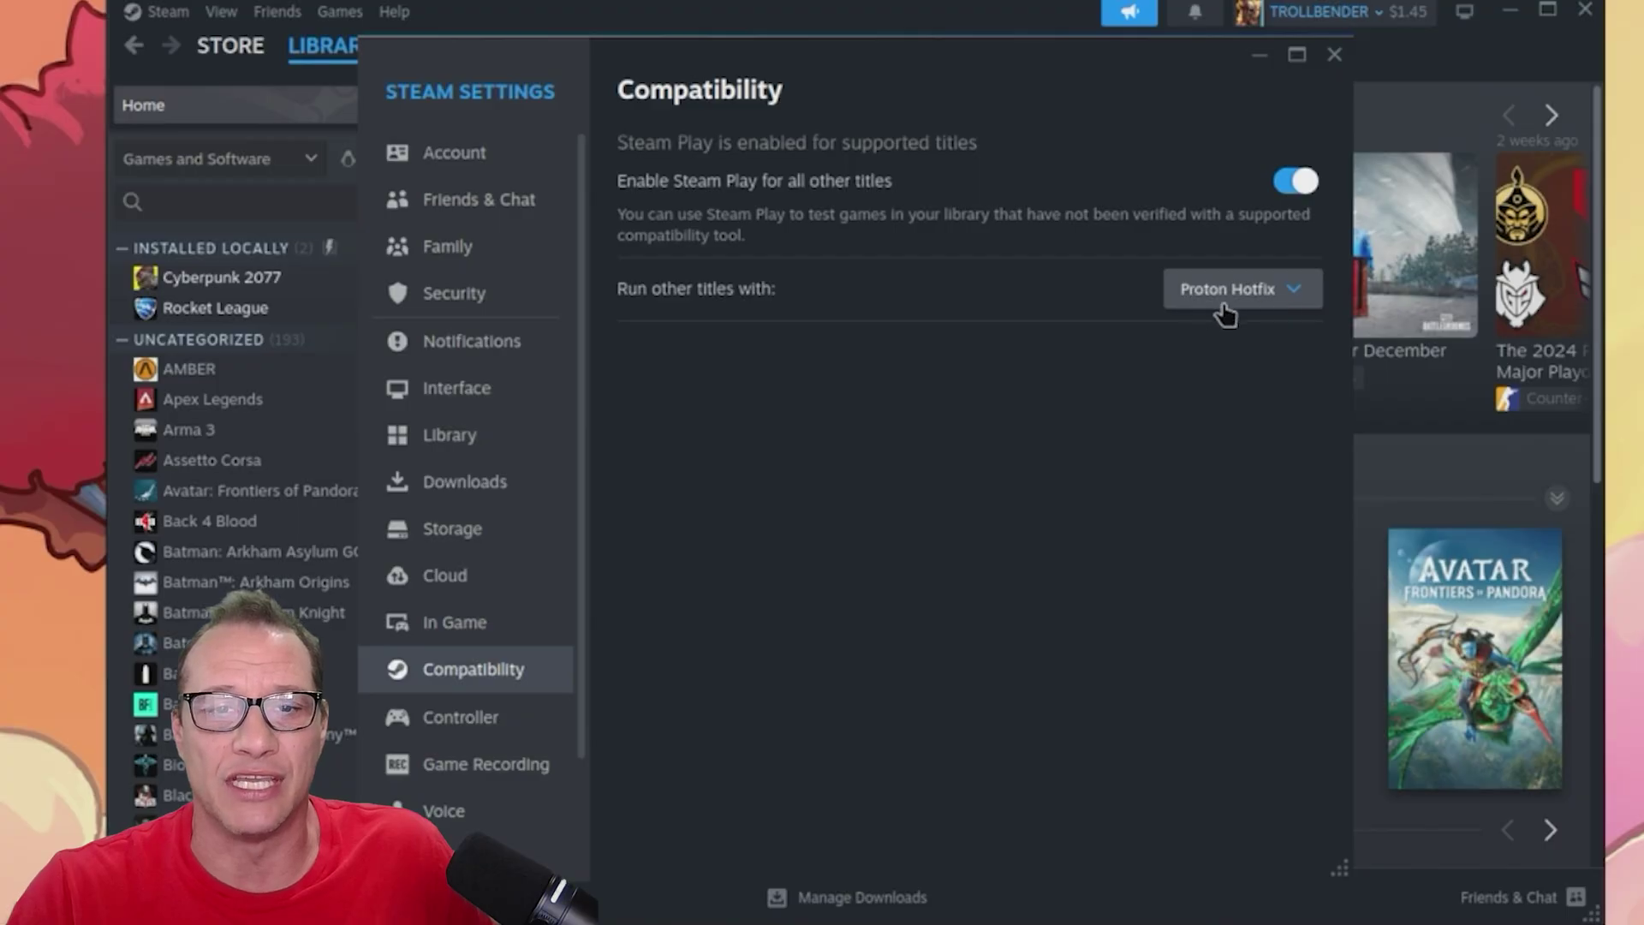
{"action": "left_click", "coordinate": [1292, 303]}
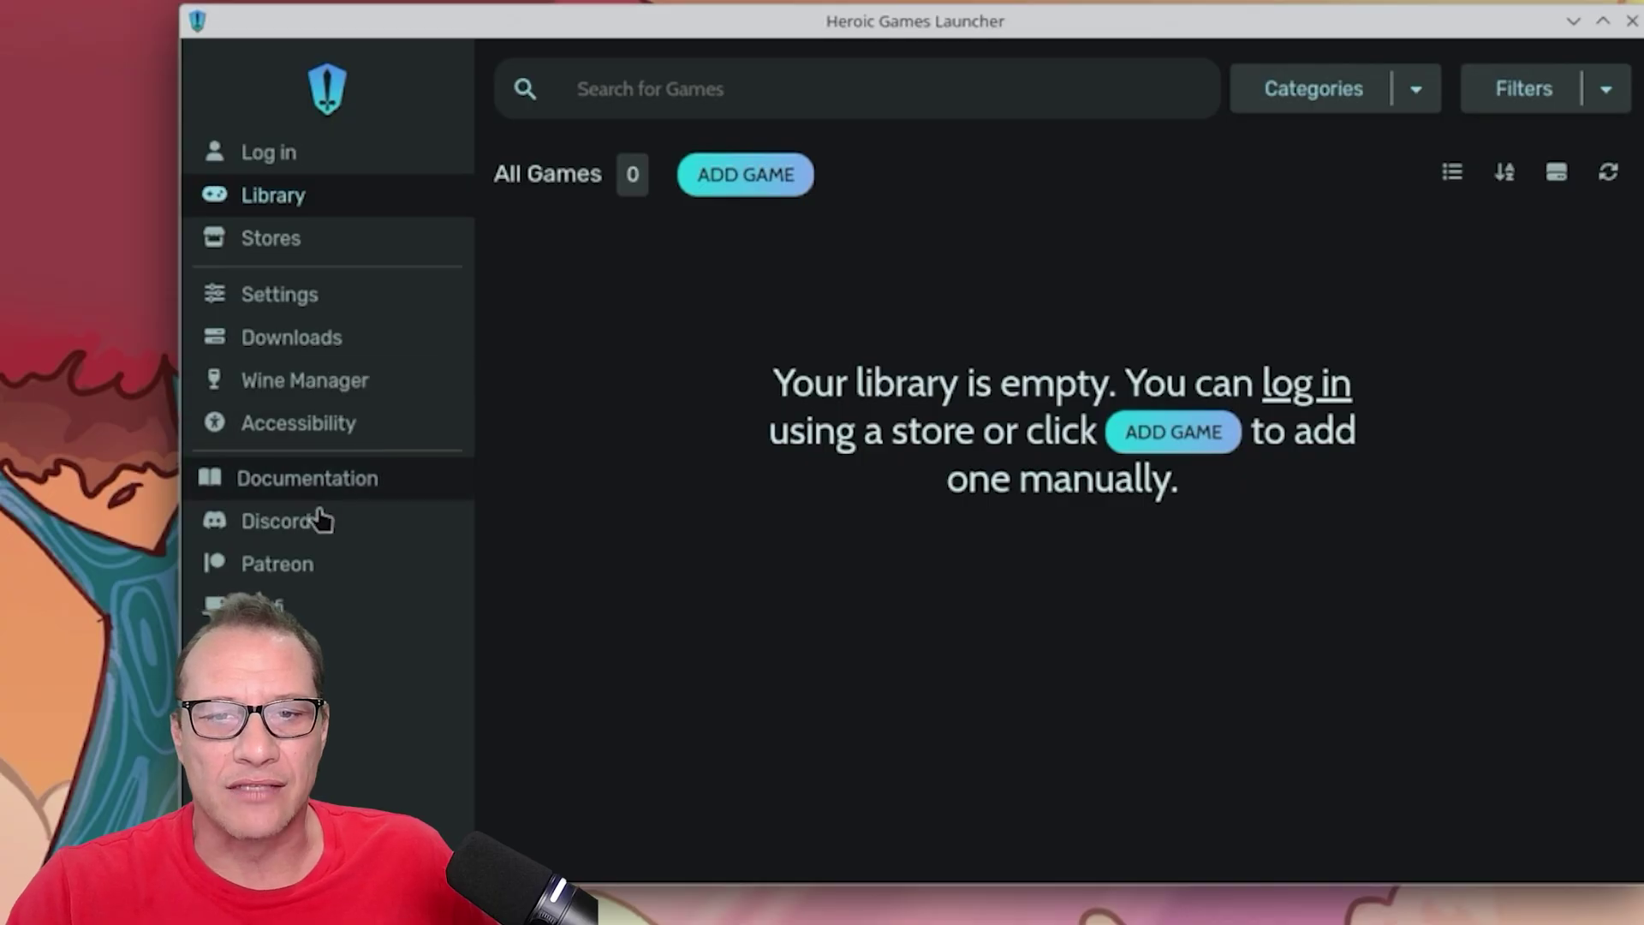
Choose Epic Games from Heroic's login options and move the window up
{"action": "left_click", "coordinate": [283, 168]}
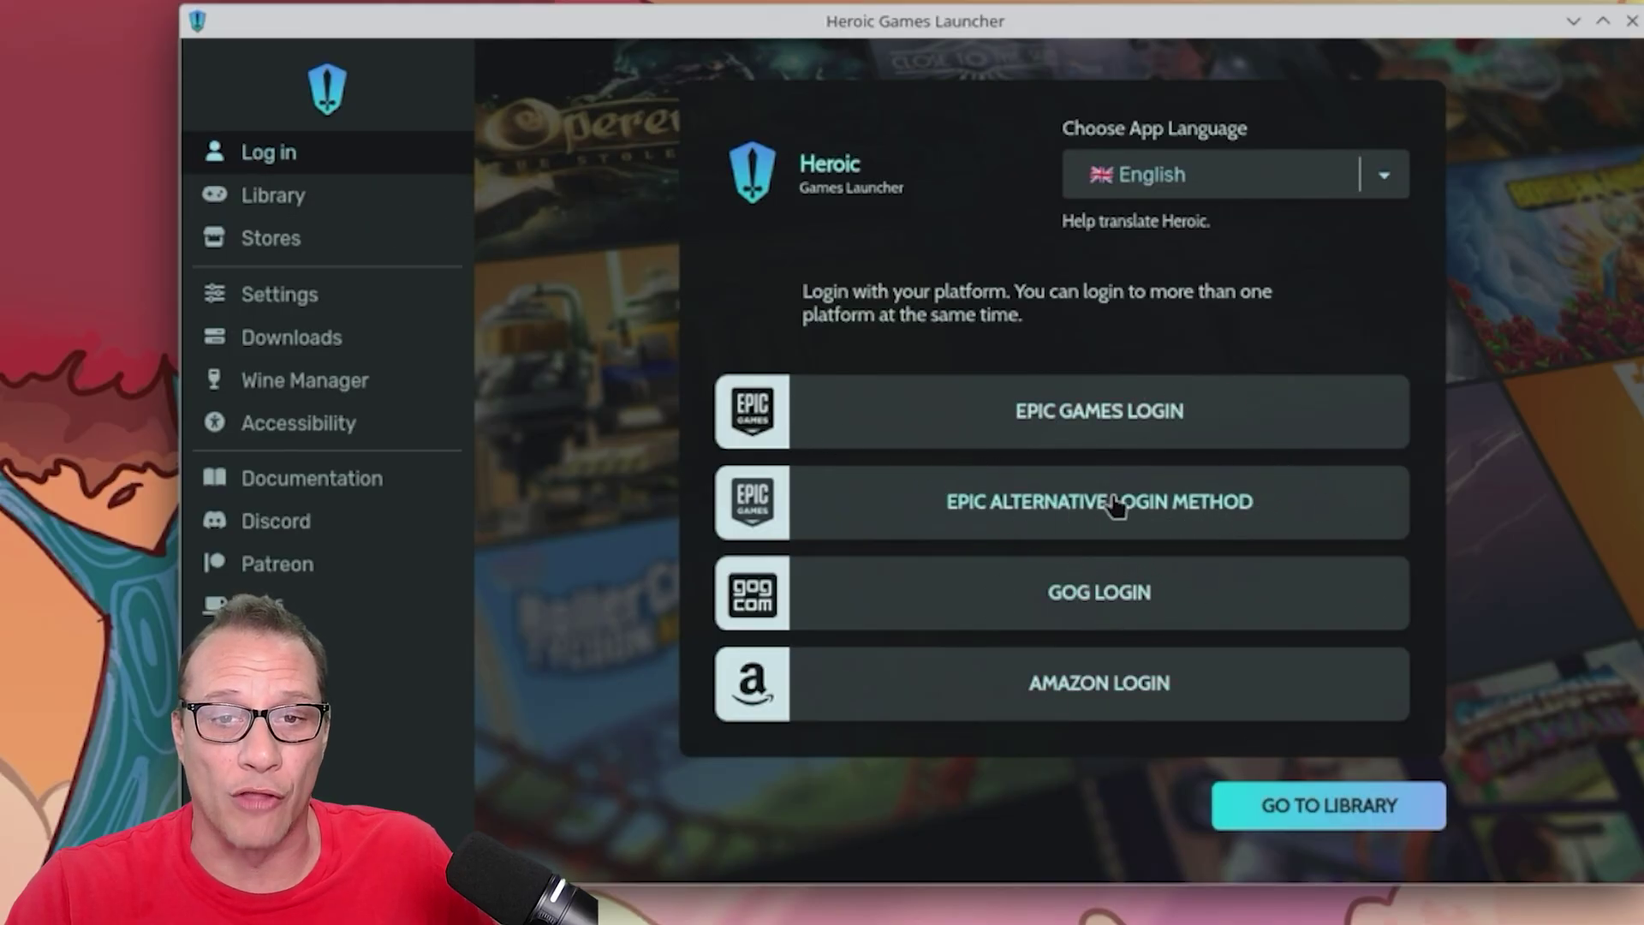
{"action": "left_click", "coordinate": [1123, 420]}
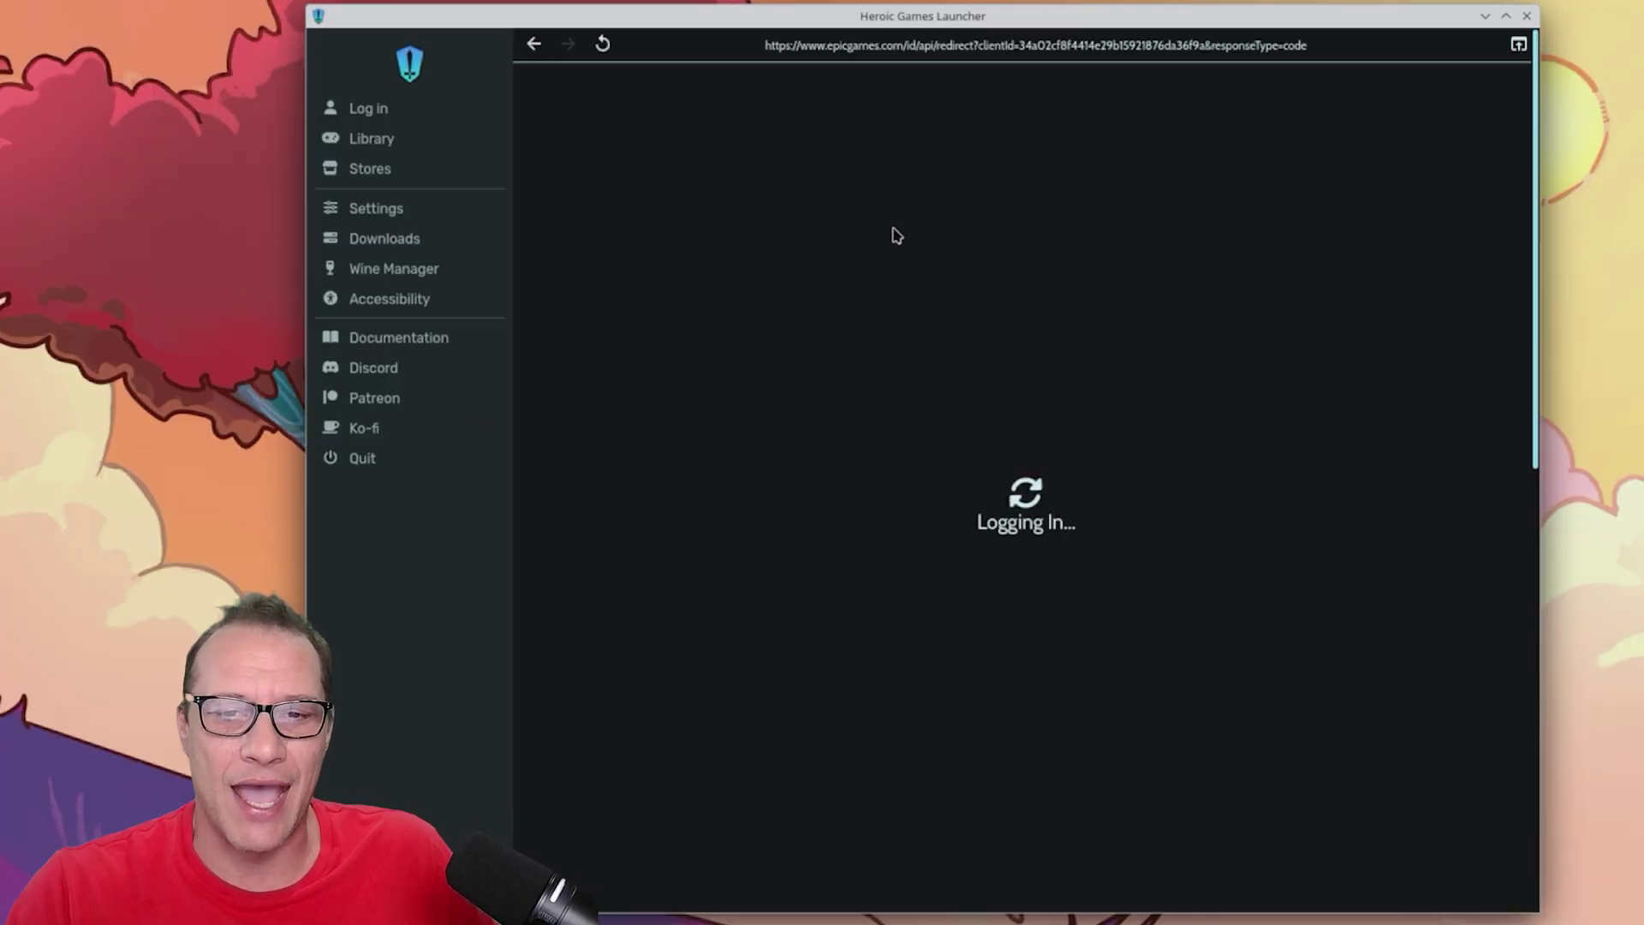
{"action": "left_click_drag", "start_coordinate": [1067, 12], "coordinate": [976, 4]}
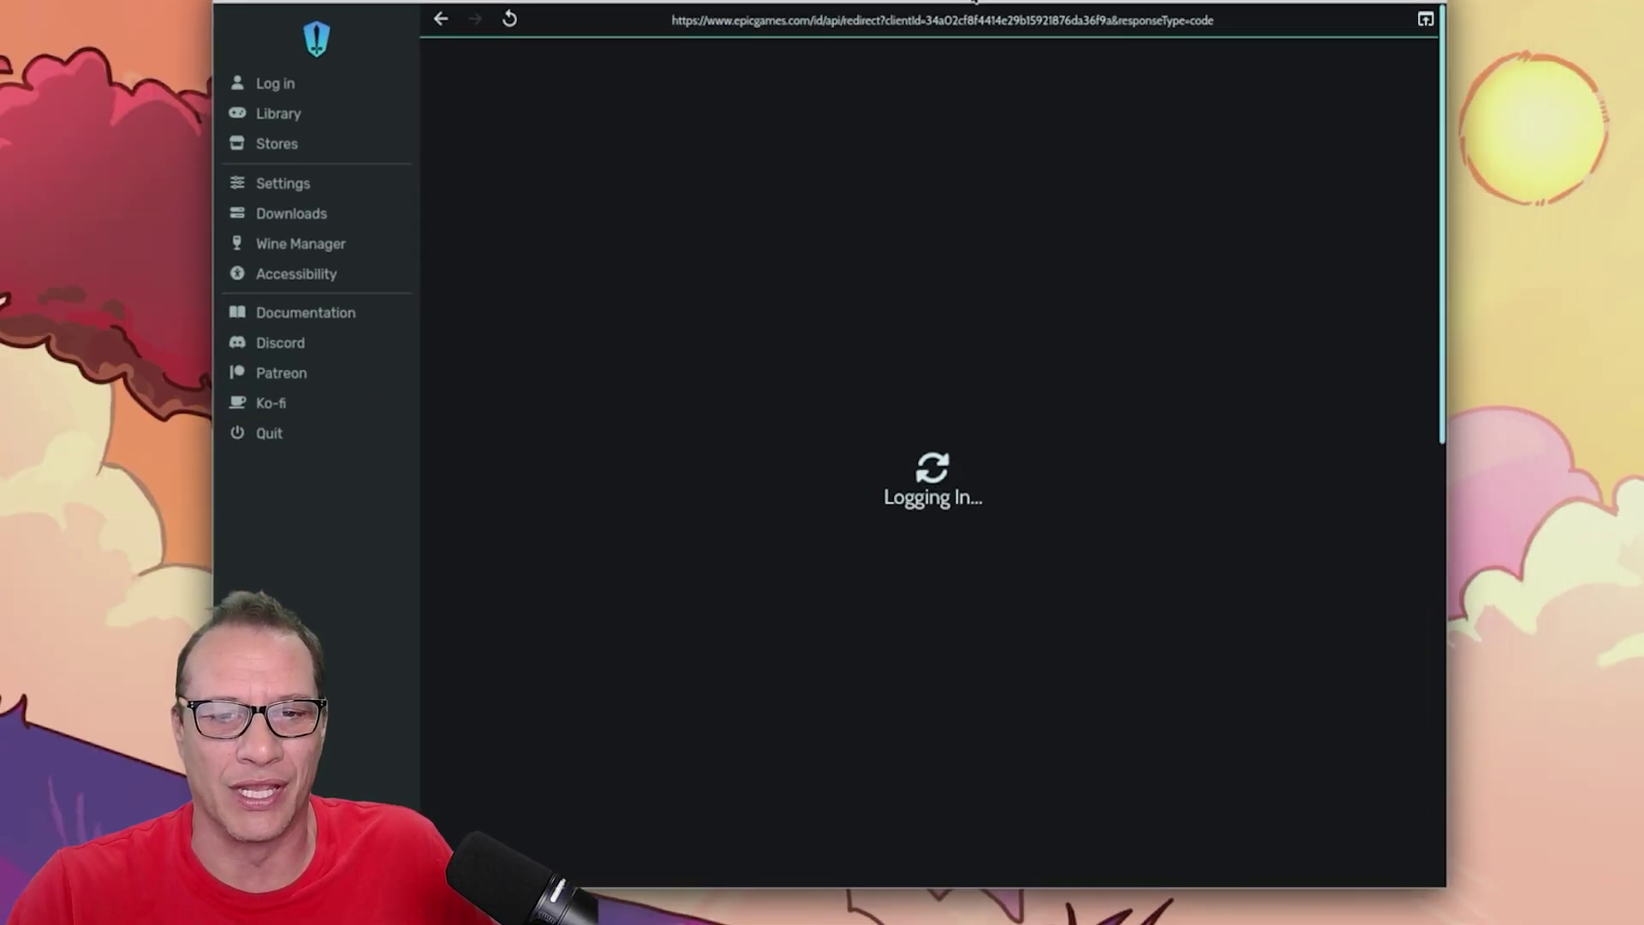